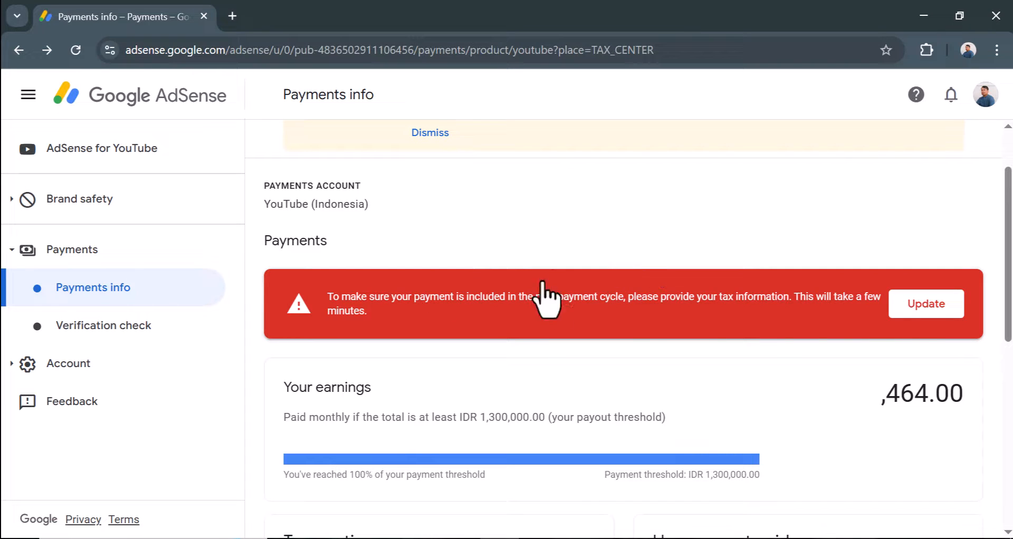
- Open the tax information update from the payment alert and view the United States section
{"action": "left_click", "coordinate": [917, 312]}
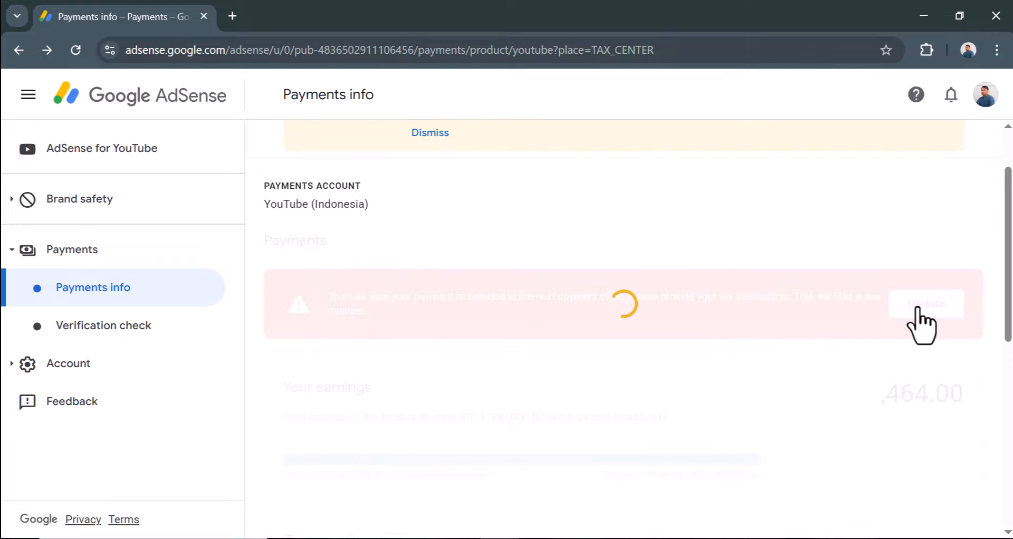
{"action": "scroll", "coordinate": [639, 280], "scroll_direction": "down", "scroll_amount": 2}
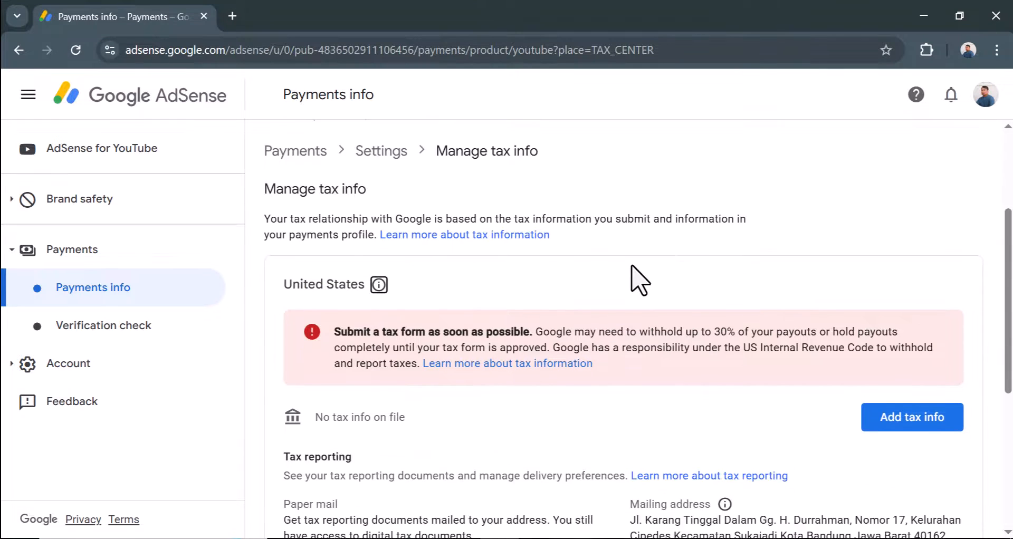
{"action": "scroll", "coordinate": [342, 195], "scroll_direction": "up", "scroll_amount": 1}
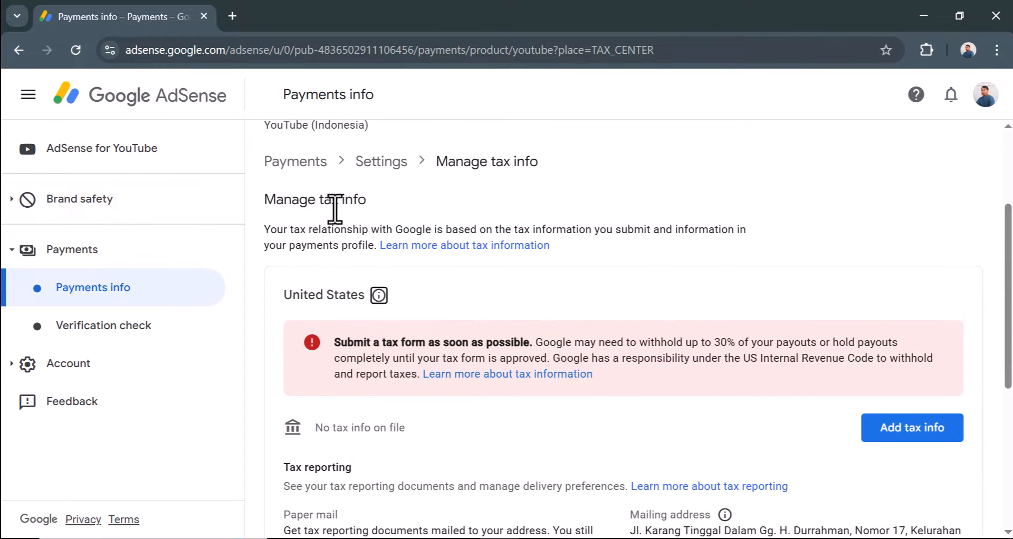
{"action": "scroll", "coordinate": [369, 213], "scroll_direction": "down", "scroll_amount": 1}
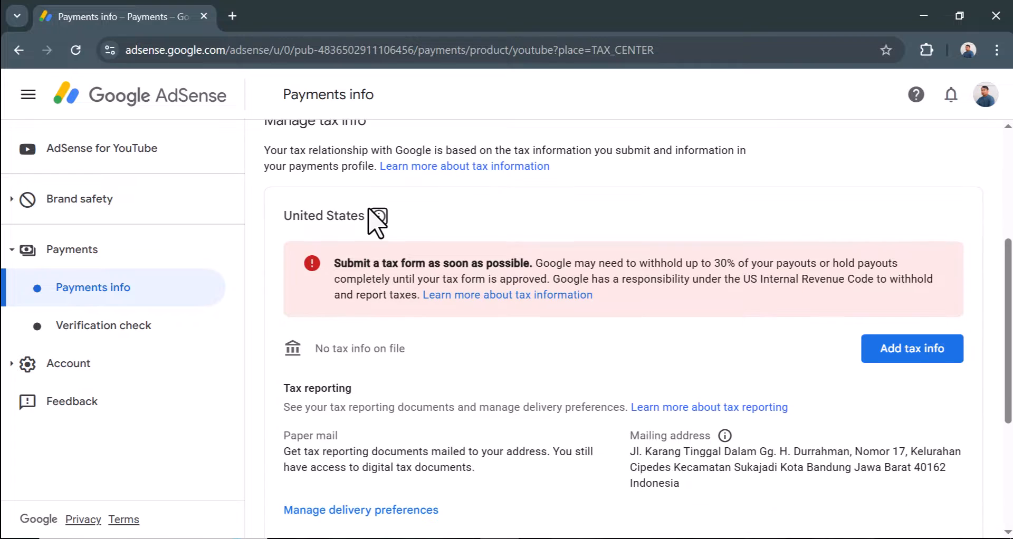
- Start a new United States tax info form and verify the account by submitting the account password
{"action": "left_click", "coordinate": [931, 349]}
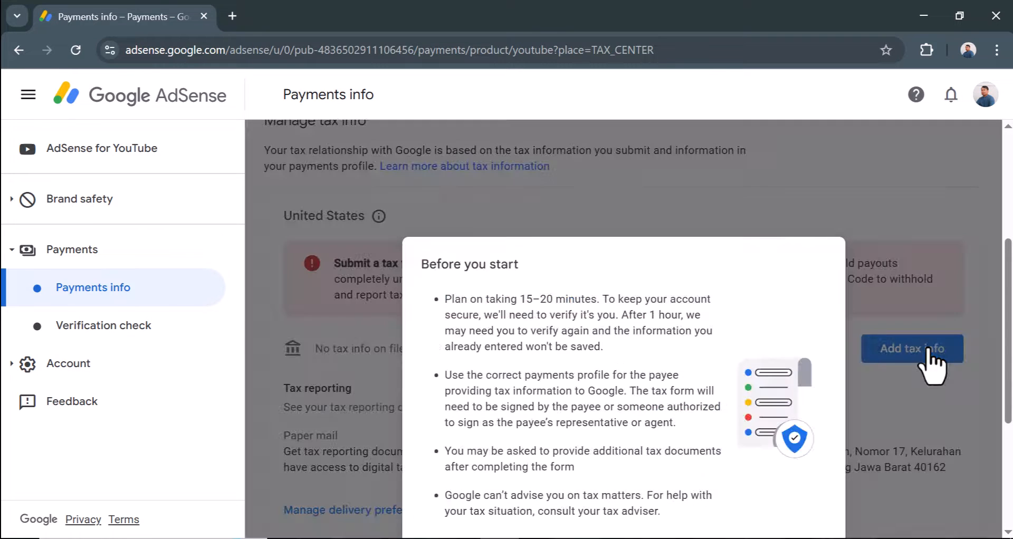
{"action": "scroll", "coordinate": [788, 322], "scroll_direction": "down", "scroll_amount": 1}
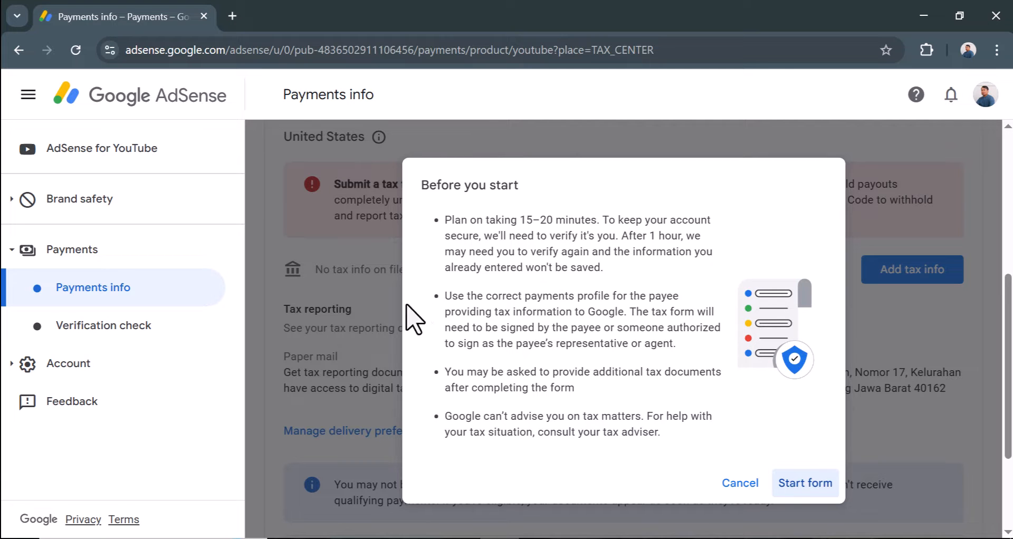
{"action": "left_click", "coordinate": [809, 483]}
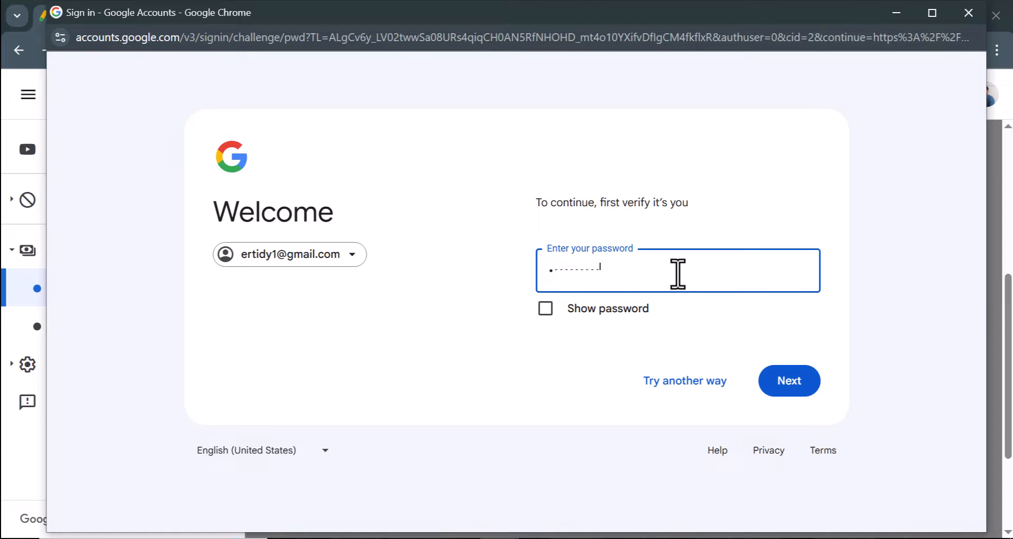
{"action": "left_click", "coordinate": [816, 393]}
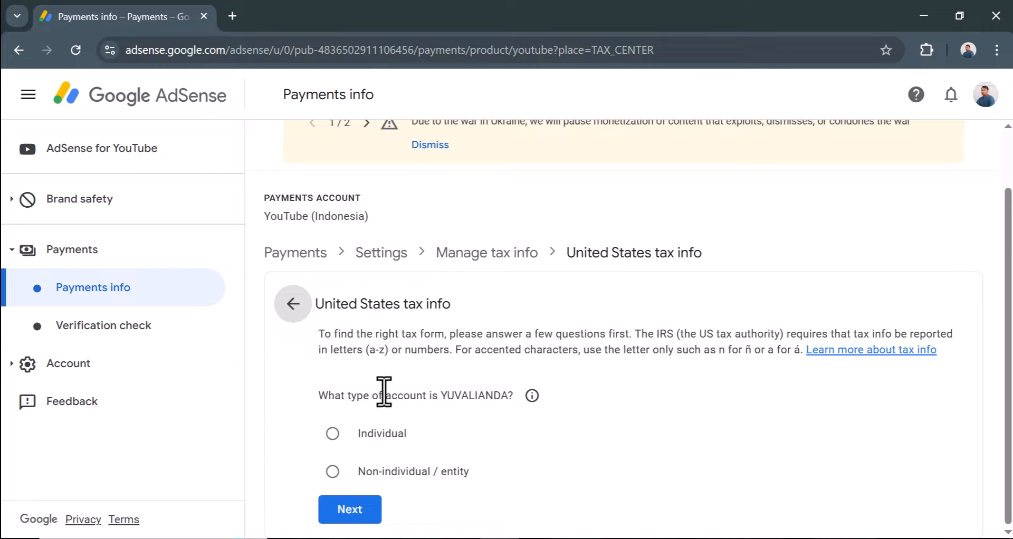
- Set the account type to Individual and answer No to being a citizen or resident of the United States
{"action": "left_click", "coordinate": [332, 434]}
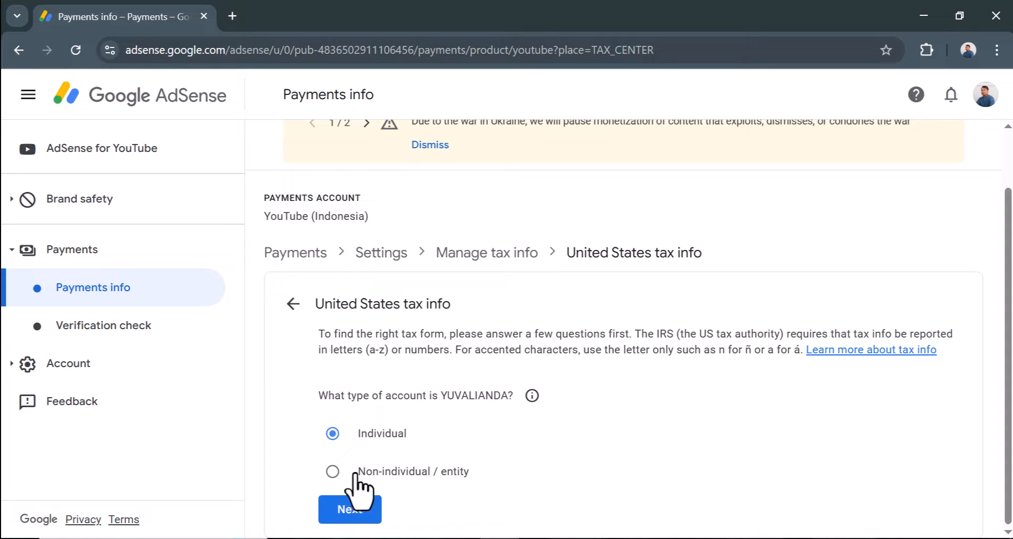
{"action": "left_click", "coordinate": [347, 514]}
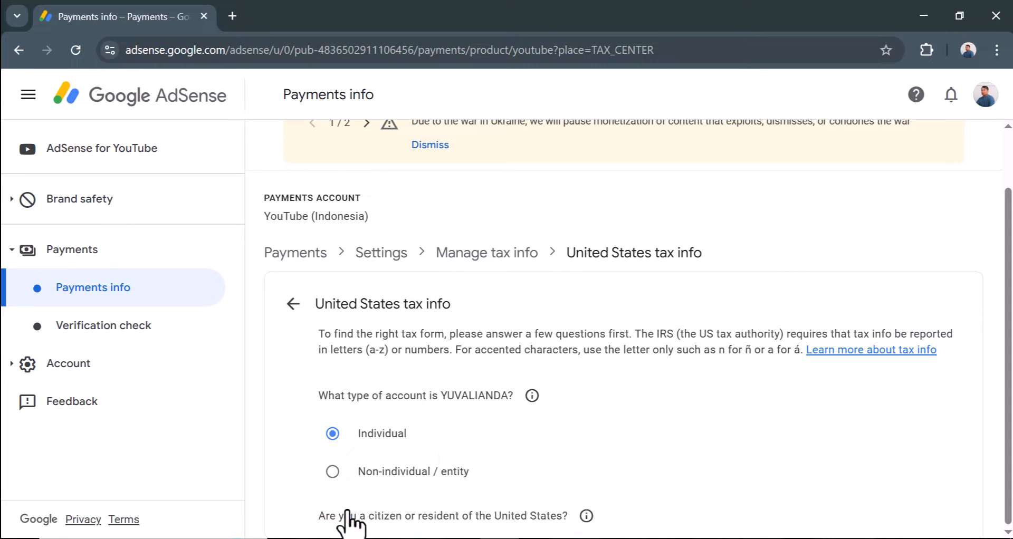
{"action": "scroll", "coordinate": [474, 453], "scroll_direction": "down", "scroll_amount": 3}
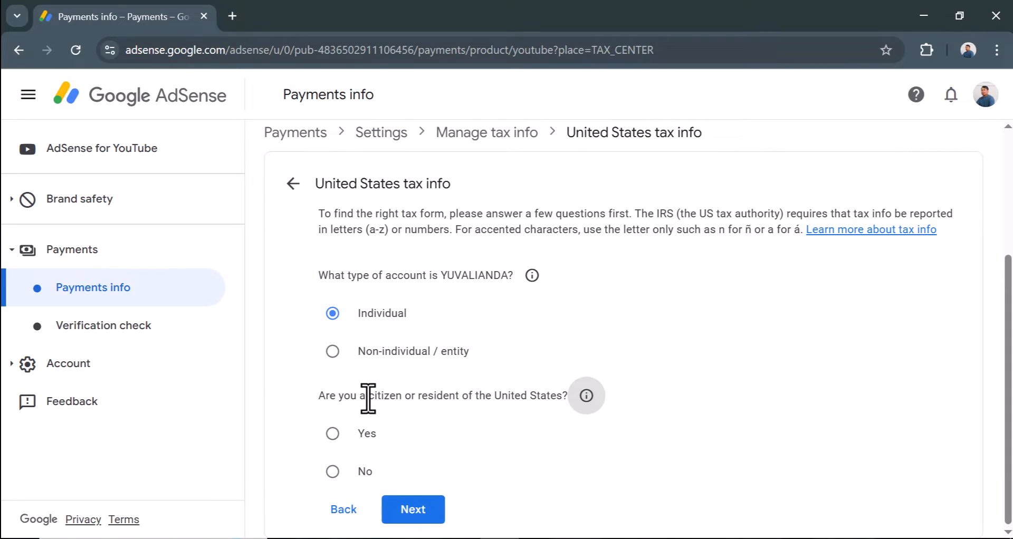
{"action": "left_click", "coordinate": [363, 471]}
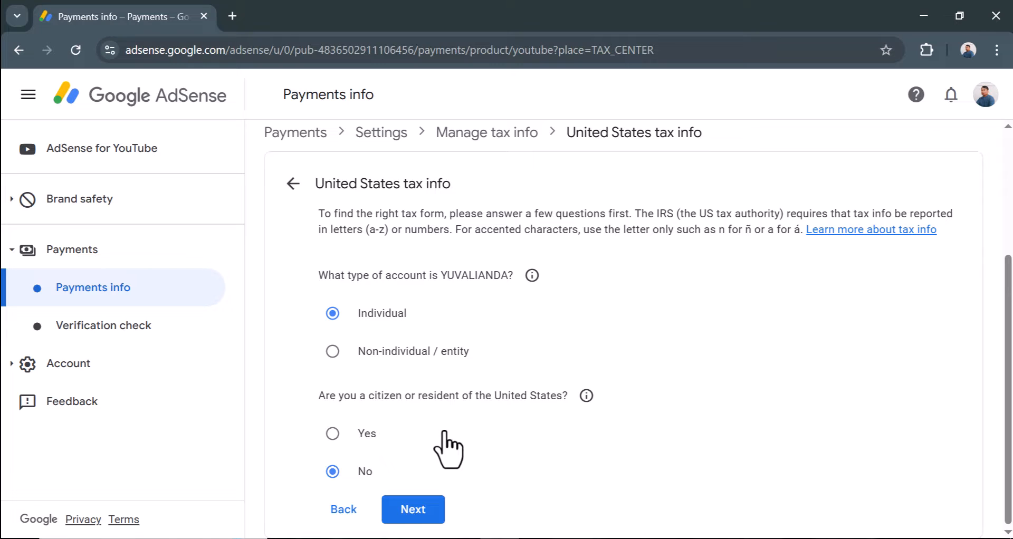
{"action": "left_click", "coordinate": [414, 511]}
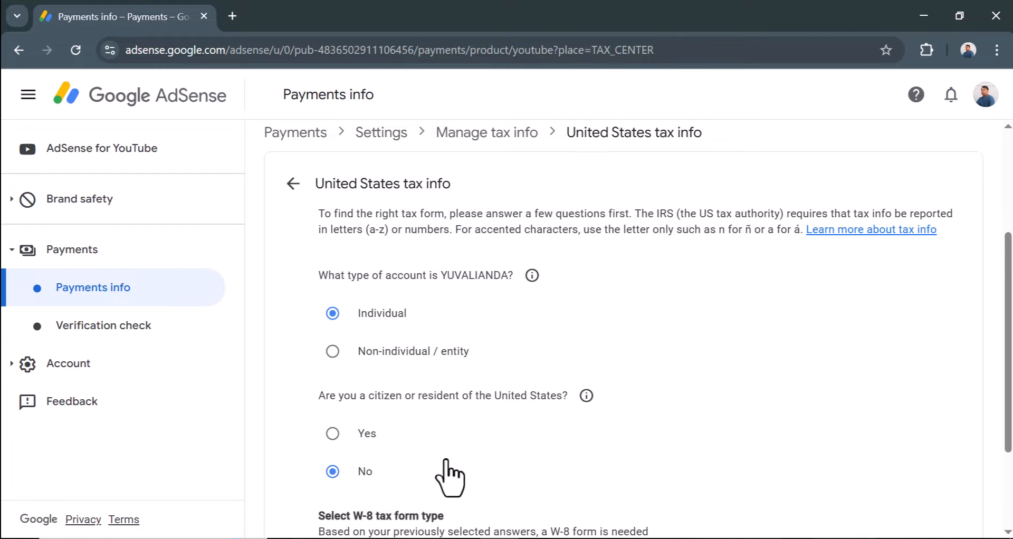
- Choose W-8BEN as the W-8 tax form type and start the form
{"action": "scroll", "coordinate": [474, 418], "scroll_direction": "down", "scroll_amount": 3}
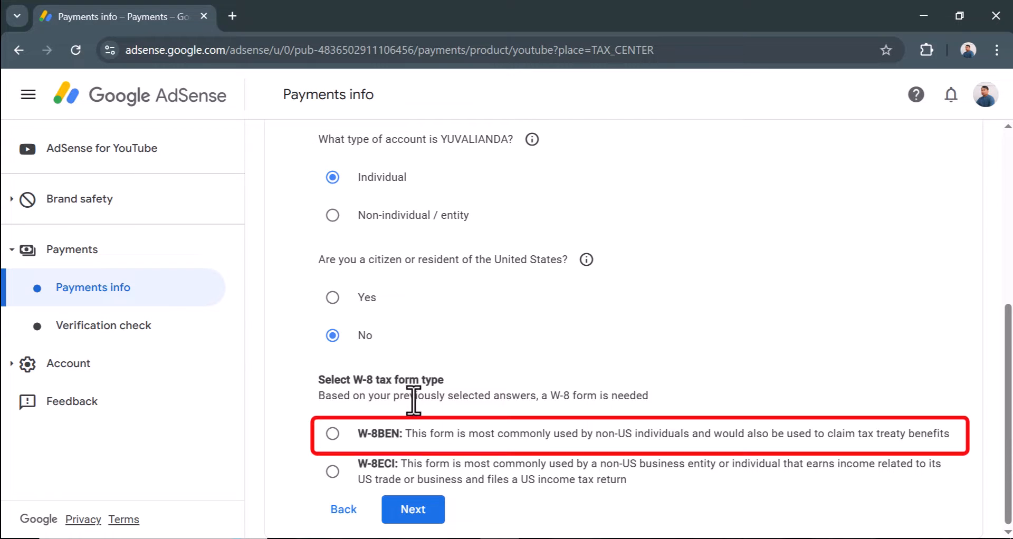
{"action": "left_click", "coordinate": [332, 433]}
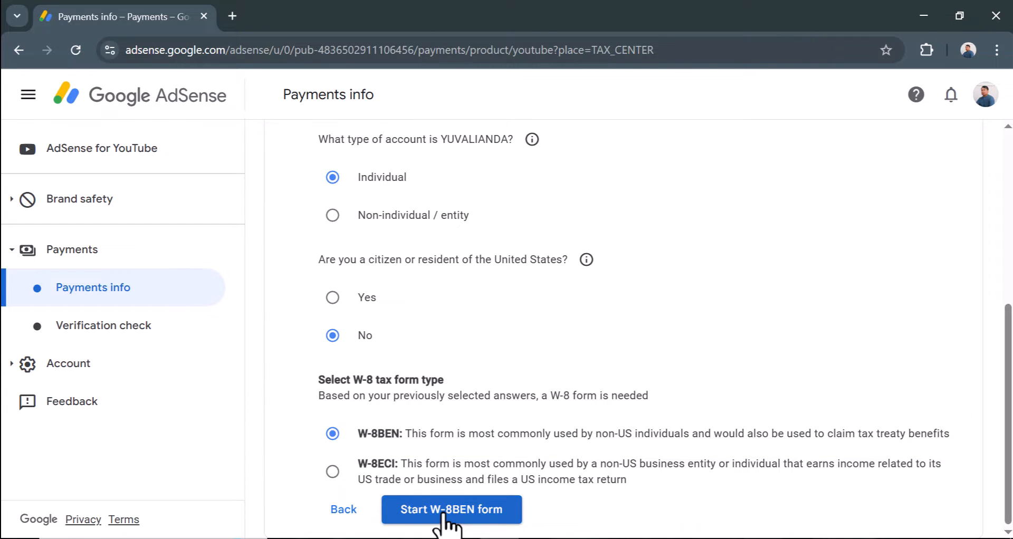
{"action": "left_click", "coordinate": [417, 516]}
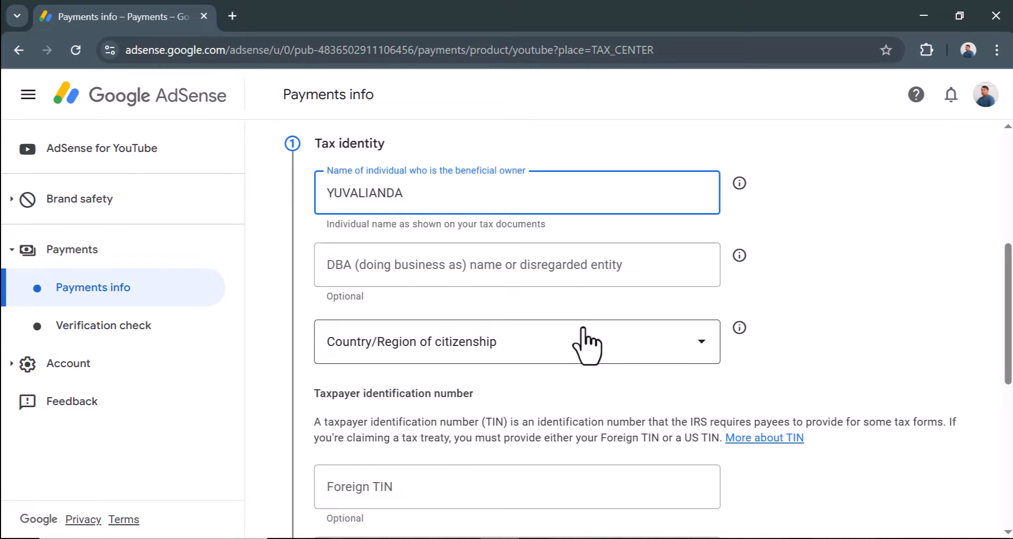
- Set the country/region of citizenship to Indonesia in the Tax identity section
{"action": "left_click", "coordinate": [686, 347]}
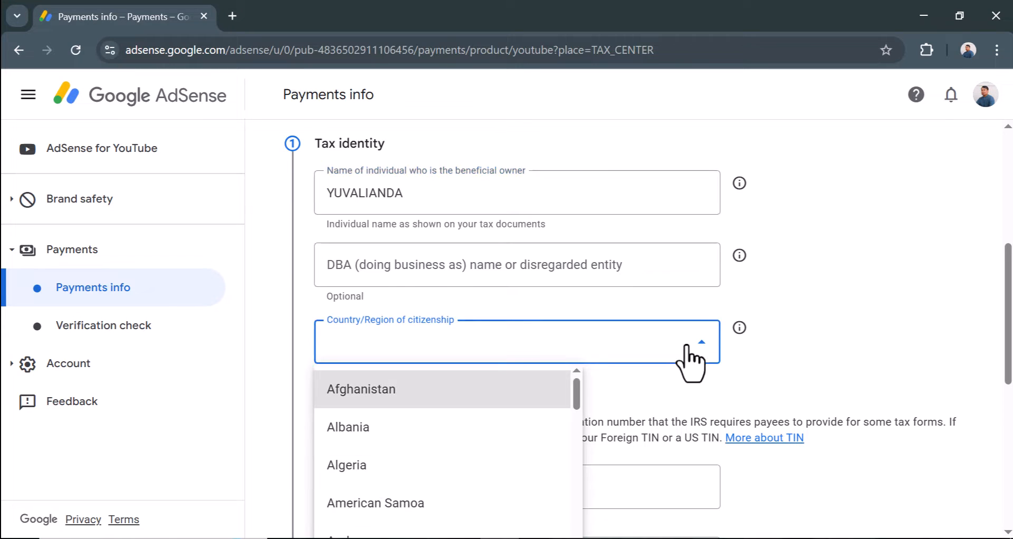
{"action": "key", "text": "i"}
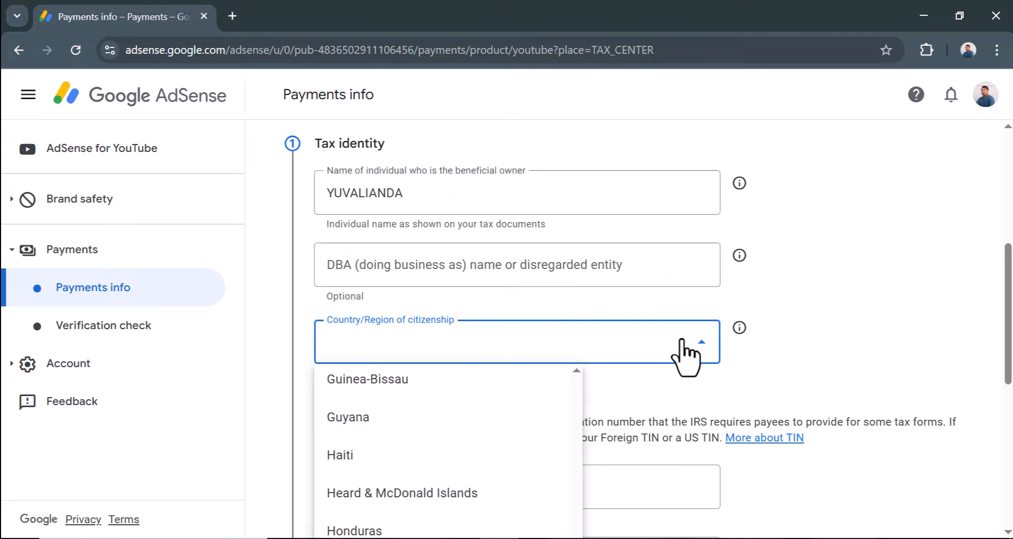
{"action": "scroll", "coordinate": [465, 435], "scroll_direction": "down", "scroll_amount": 4}
{"action": "left_click", "coordinate": [402, 491]}
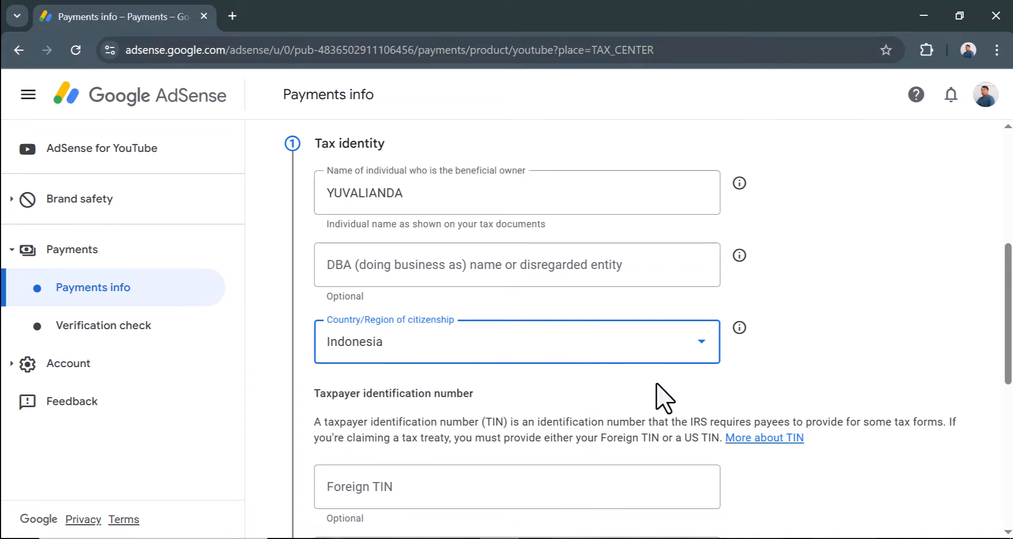
- Fill in the foreign taxpayer identification number, leave the US ITIN or SSN blank, and complete the Tax identity section
{"action": "scroll", "coordinate": [663, 398], "scroll_direction": "down", "scroll_amount": 5}
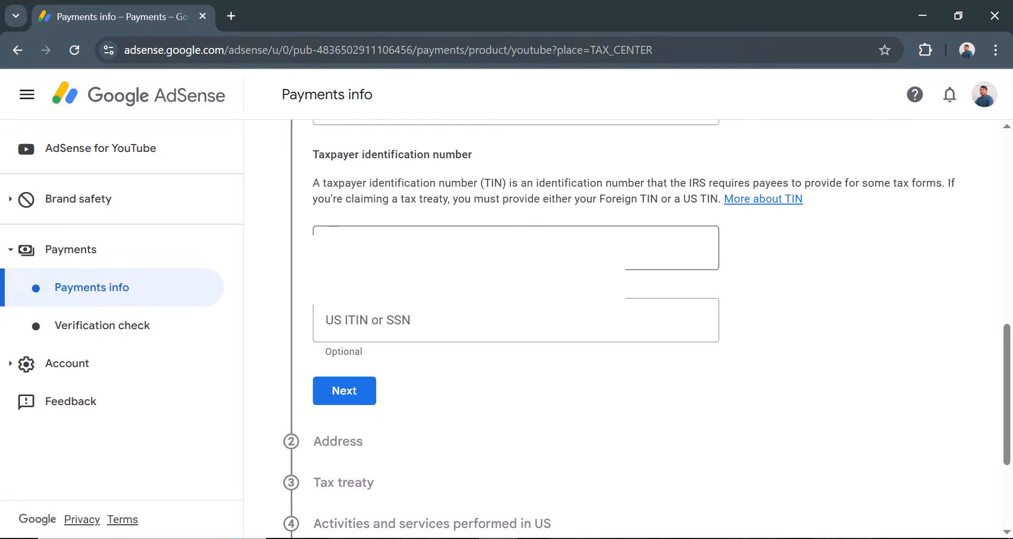
{"action": "left_click", "coordinate": [359, 248]}
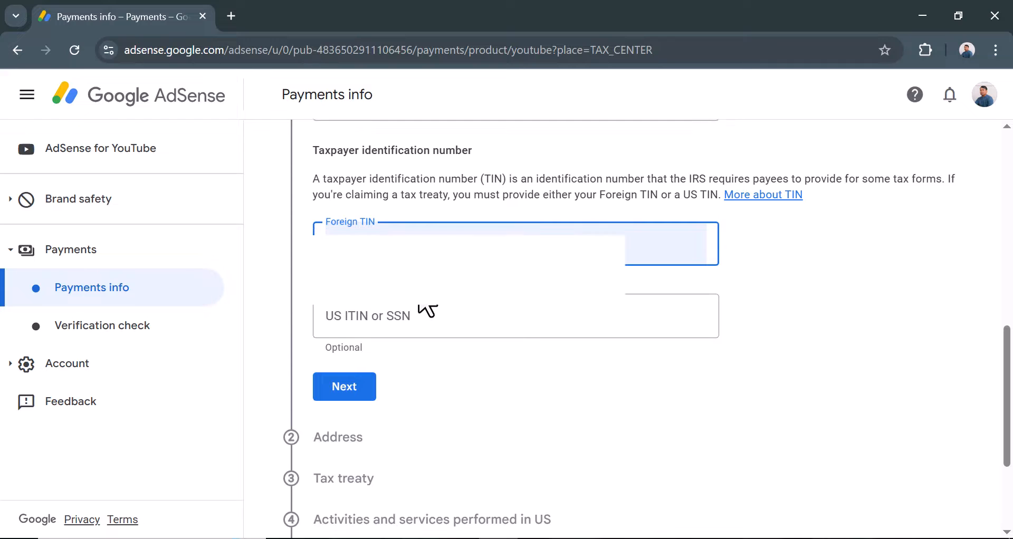
{"action": "scroll", "coordinate": [422, 307], "scroll_direction": "down", "scroll_amount": 3}
{"action": "left_click", "coordinate": [344, 228]}
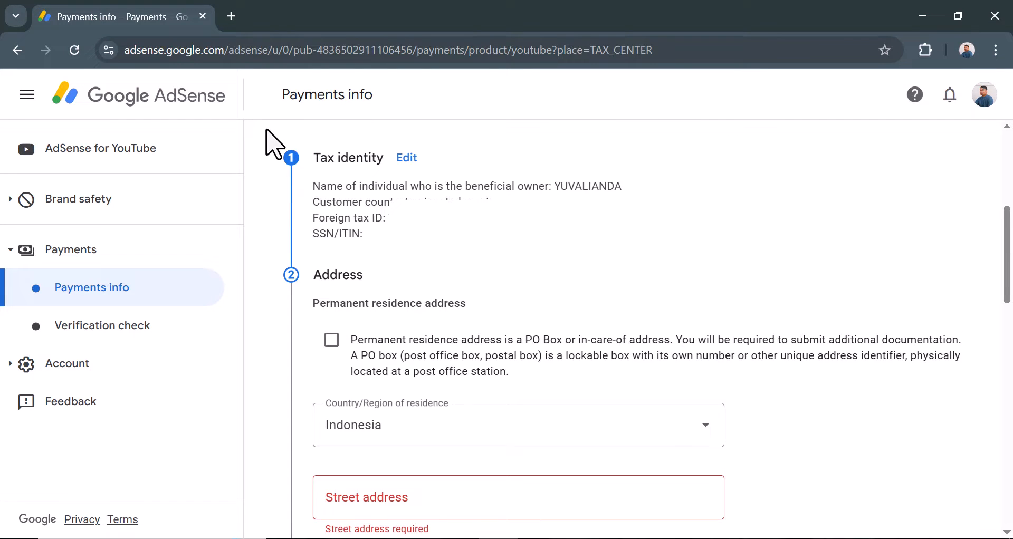
- Examine the permanent residence and mailing address fields required in the Address section
{"action": "scroll", "coordinate": [272, 143], "scroll_direction": "down", "scroll_amount": 4}
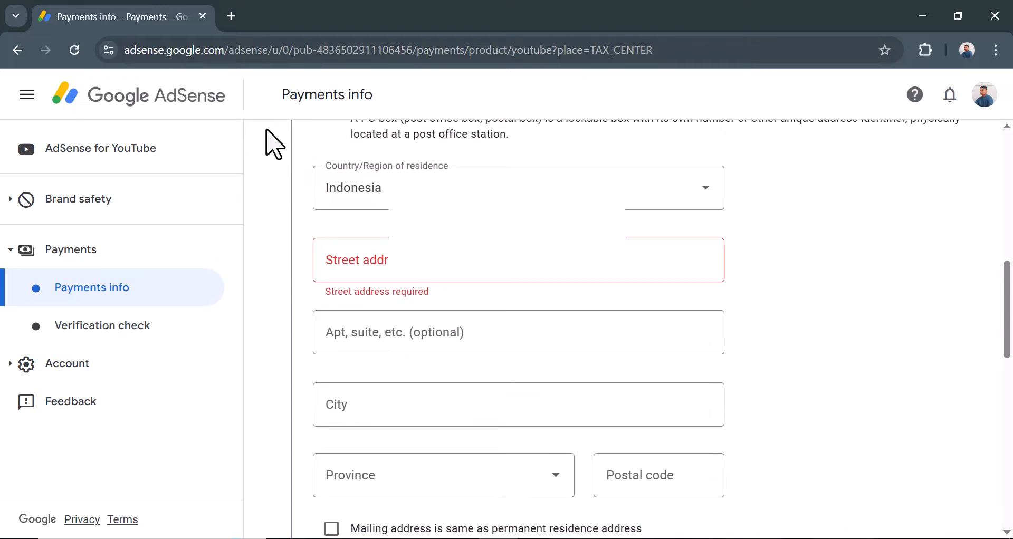
{"action": "scroll", "coordinate": [274, 145], "scroll_direction": "down", "scroll_amount": 3}
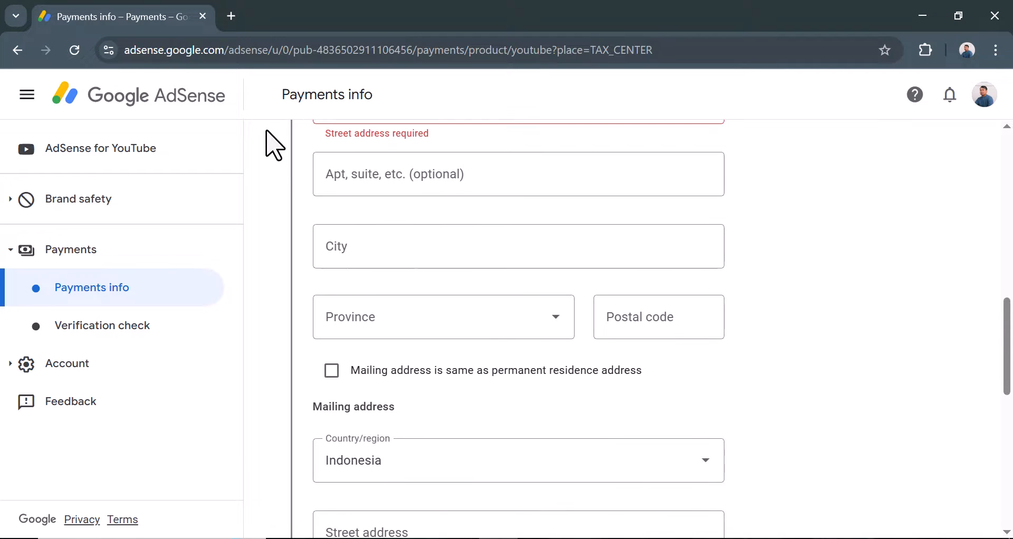
{"action": "left_click", "coordinate": [350, 169]}
{"action": "scroll", "coordinate": [321, 194], "scroll_direction": "down", "scroll_amount": 1}
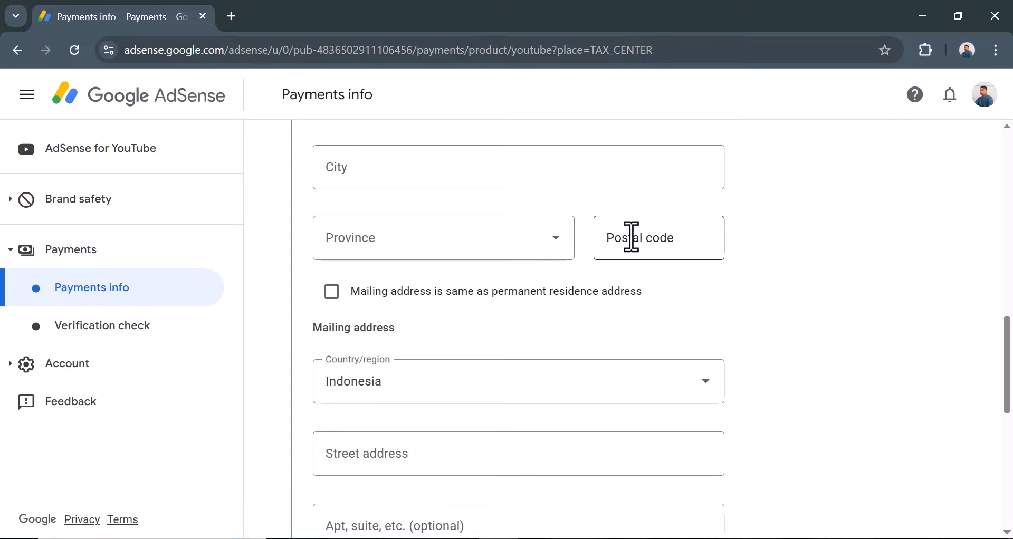
{"action": "scroll", "coordinate": [362, 296], "scroll_direction": "down", "scroll_amount": 1}
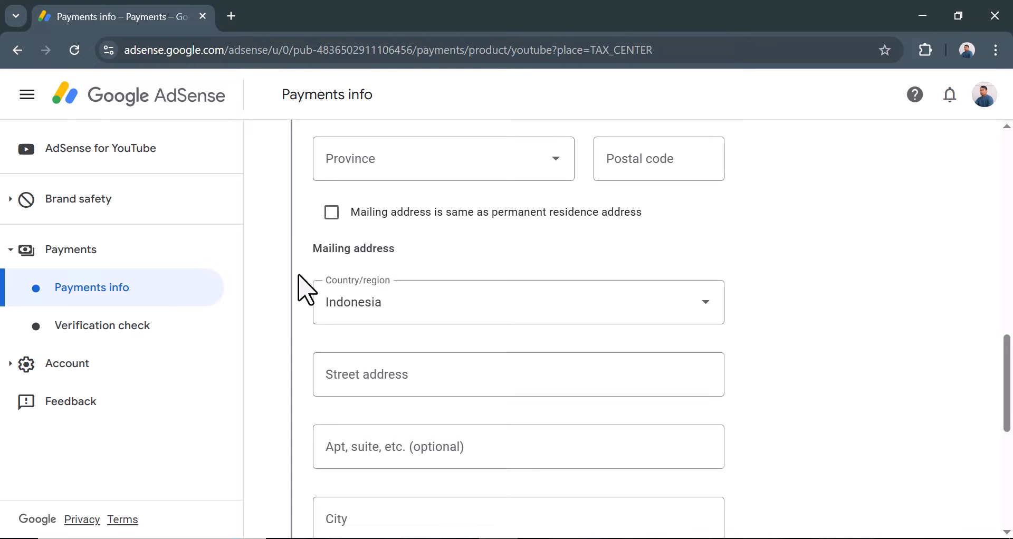
{"action": "scroll", "coordinate": [306, 290], "scroll_direction": "down", "scroll_amount": 1}
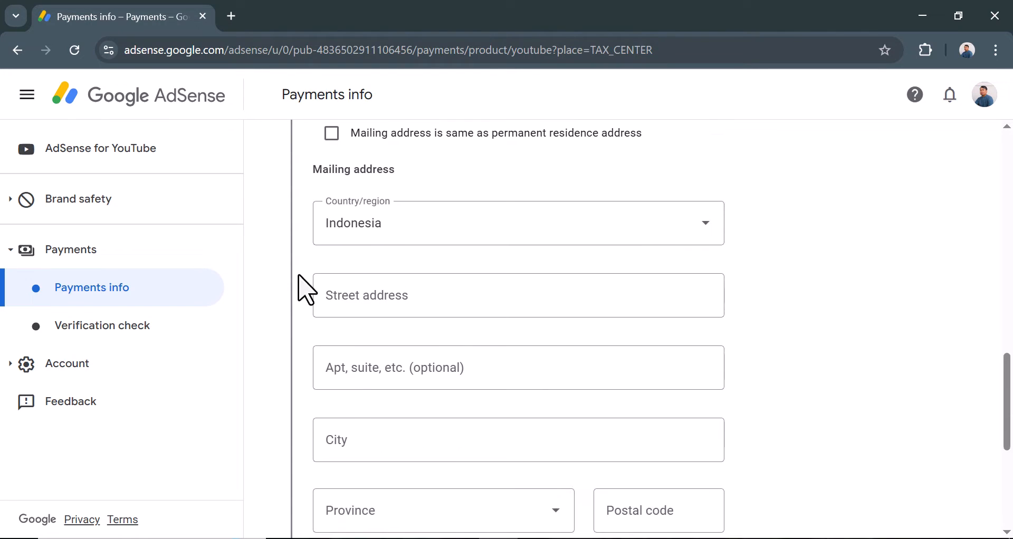
{"action": "scroll", "coordinate": [306, 287], "scroll_direction": "down", "scroll_amount": 2}
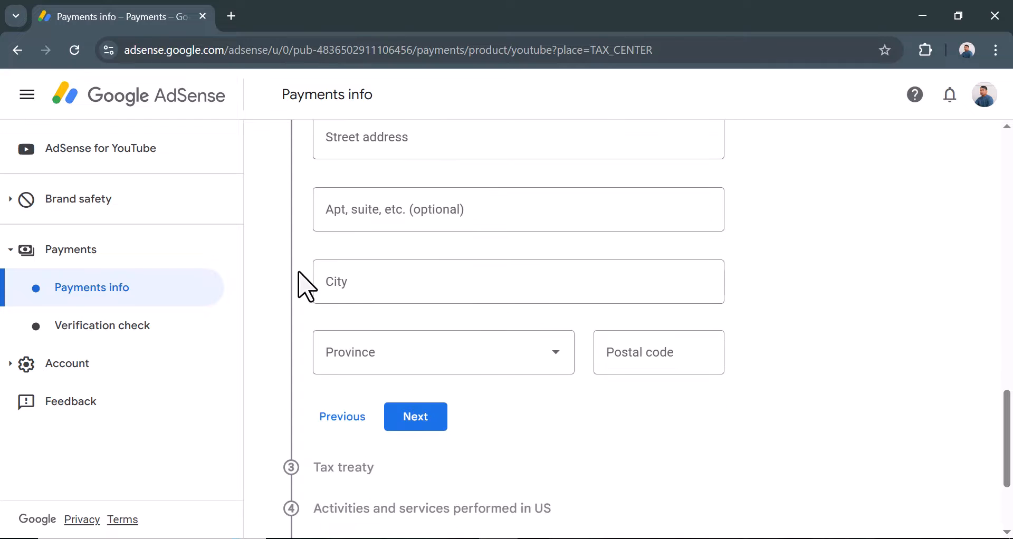
{"action": "scroll", "coordinate": [305, 288], "scroll_direction": "up", "scroll_amount": 4}
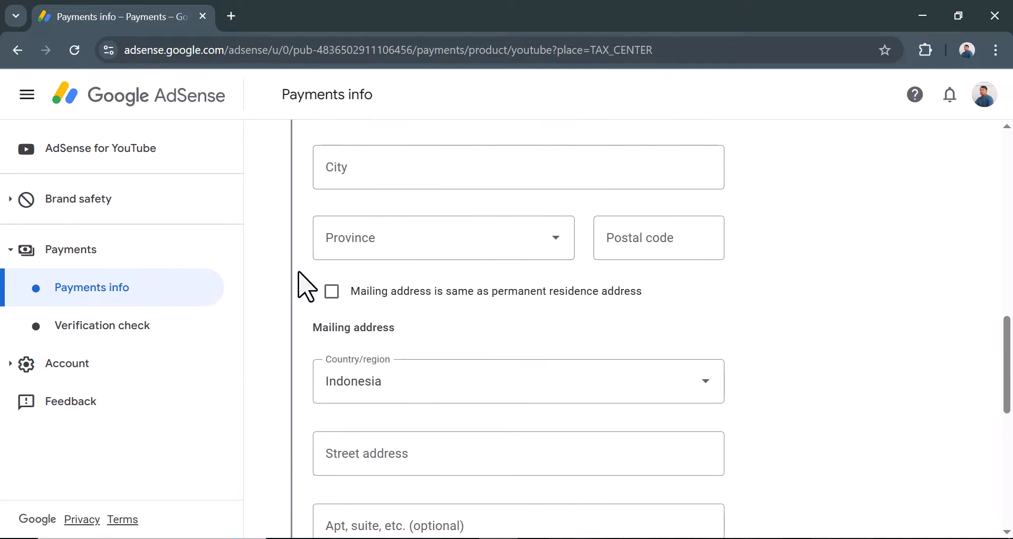
{"action": "scroll", "coordinate": [306, 288], "scroll_direction": "up", "scroll_amount": 5}
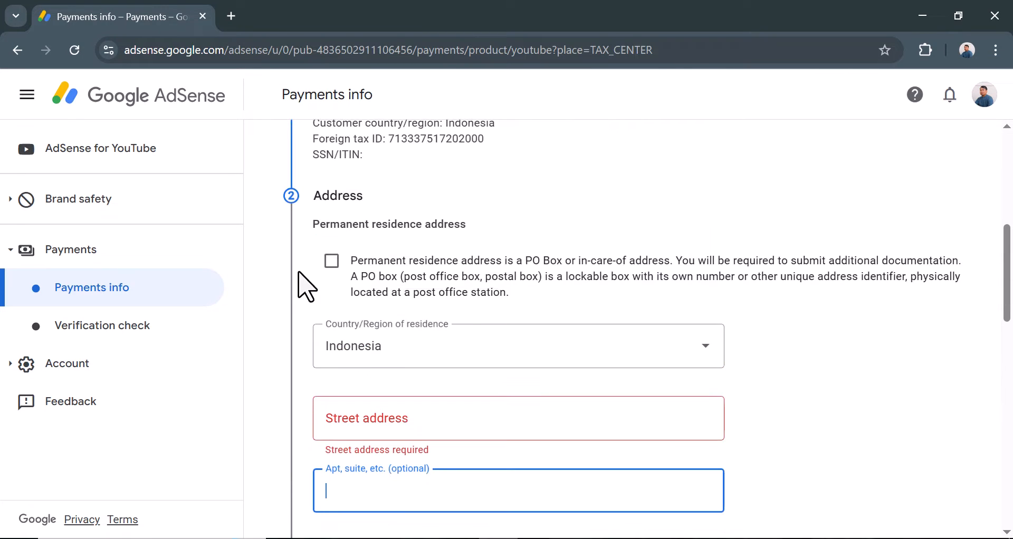
{"action": "scroll", "coordinate": [306, 287], "scroll_direction": "down", "scroll_amount": 8}
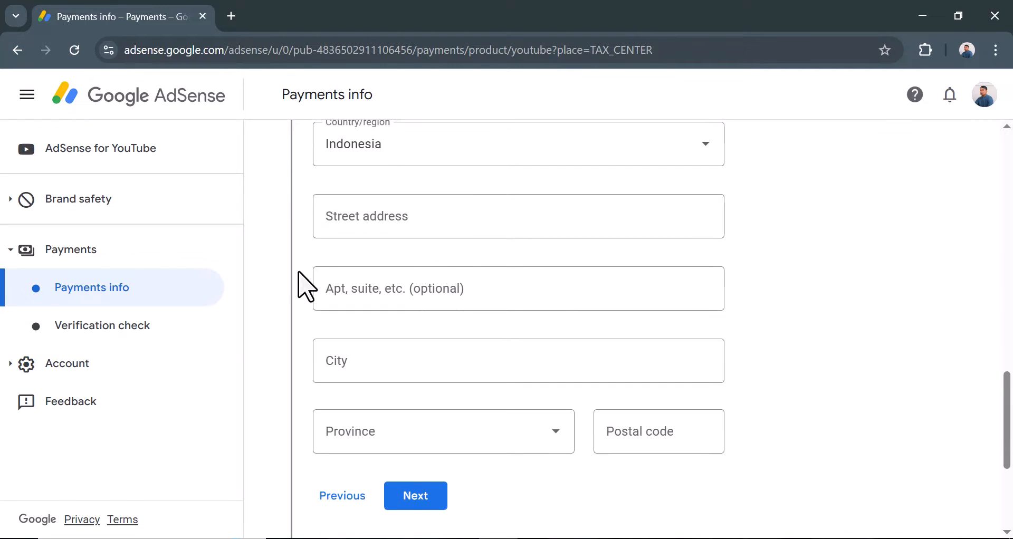
{"action": "scroll", "coordinate": [306, 287], "scroll_direction": "up", "scroll_amount": 1}
{"action": "scroll", "coordinate": [306, 287], "scroll_direction": "up", "scroll_amount": 6}
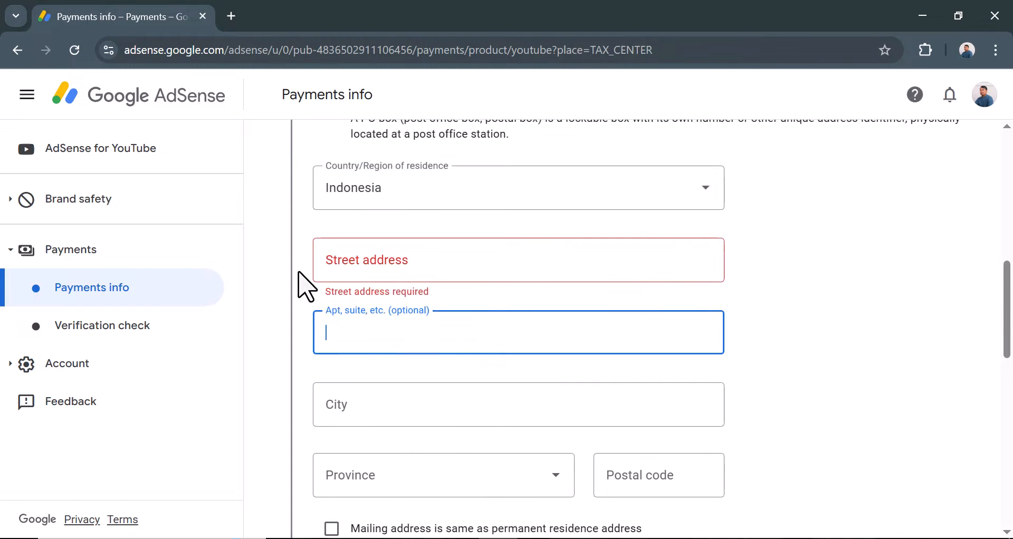
- Fill in the permanent residence address and a separate mailing address, and proceed to the Tax treaty section
{"action": "scroll", "coordinate": [340, 244], "scroll_direction": "down", "scroll_amount": 6}
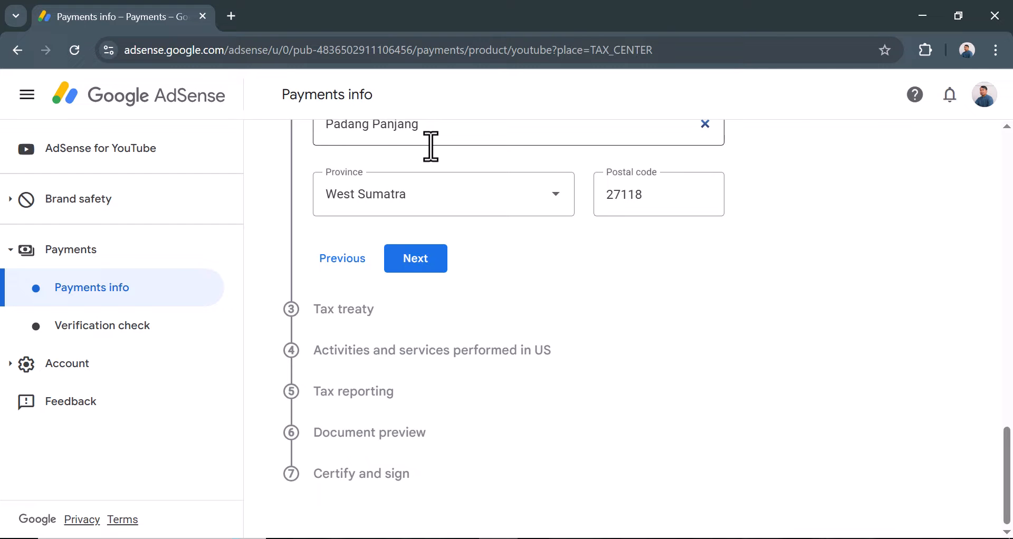
{"action": "left_click", "coordinate": [413, 263]}
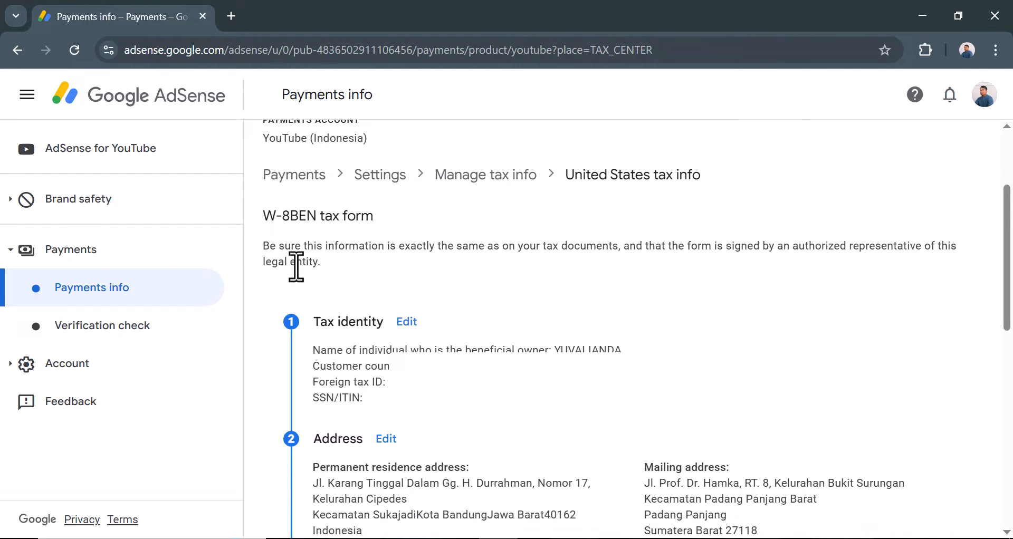
{"action": "scroll", "coordinate": [296, 267], "scroll_direction": "down", "scroll_amount": 7}
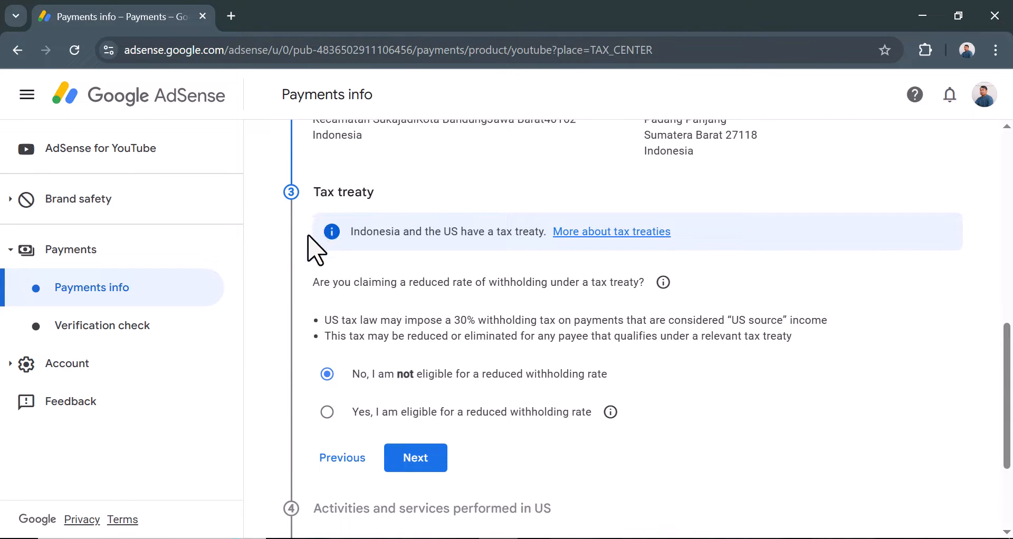
- Claim eligibility for a reduced withholding rate under the tax treaty, certifying residency in the treaty country and setting it to Indonesia
{"action": "scroll", "coordinate": [315, 249], "scroll_direction": "up", "scroll_amount": 3}
{"action": "scroll", "coordinate": [306, 253], "scroll_direction": "down", "scroll_amount": 2}
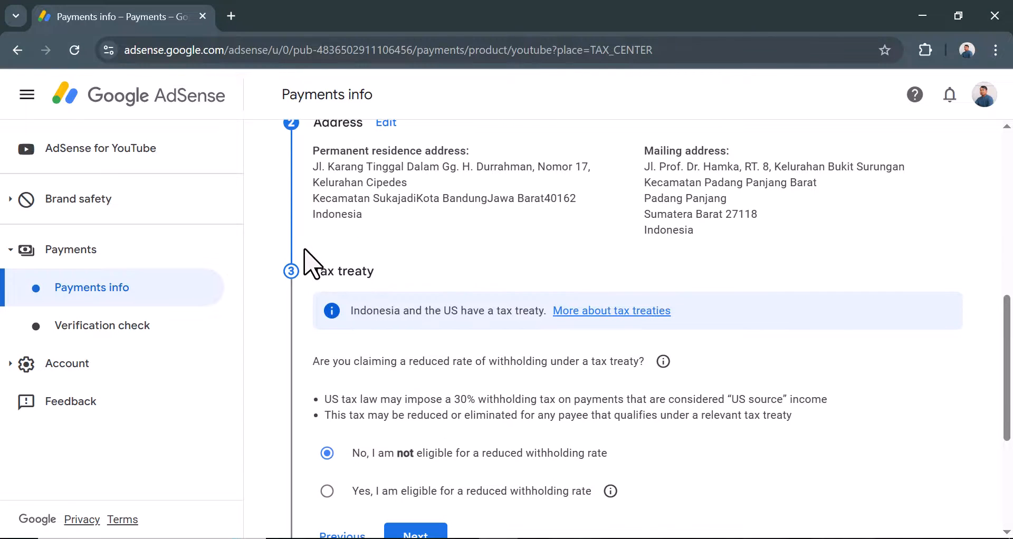
{"action": "scroll", "coordinate": [303, 261], "scroll_direction": "down", "scroll_amount": 3}
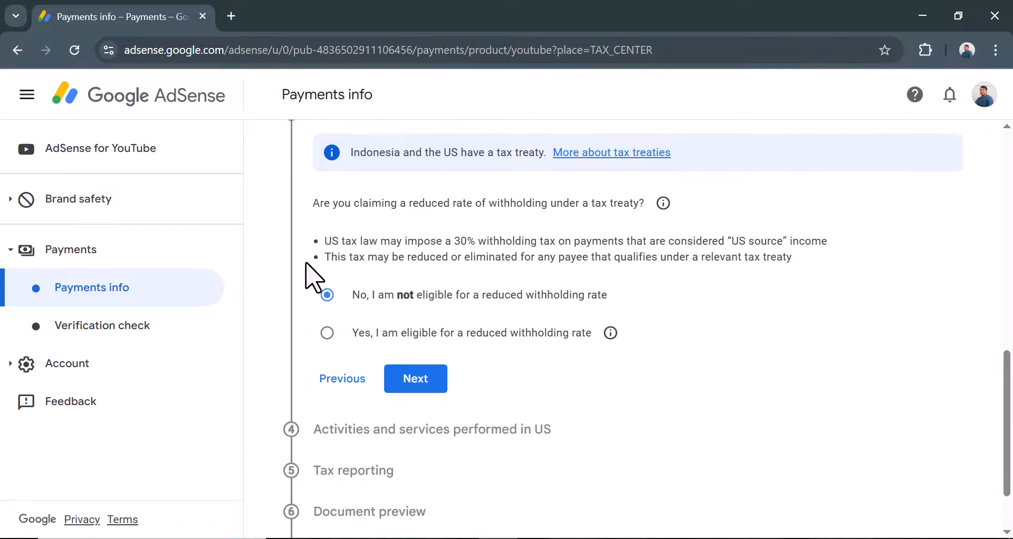
{"action": "left_click", "coordinate": [327, 332]}
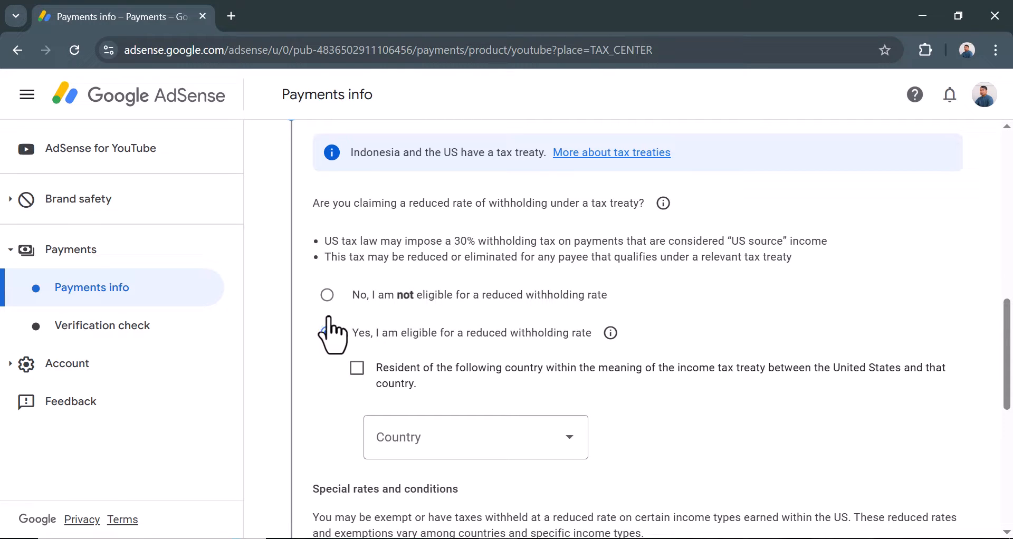
{"action": "left_click", "coordinate": [327, 296]}
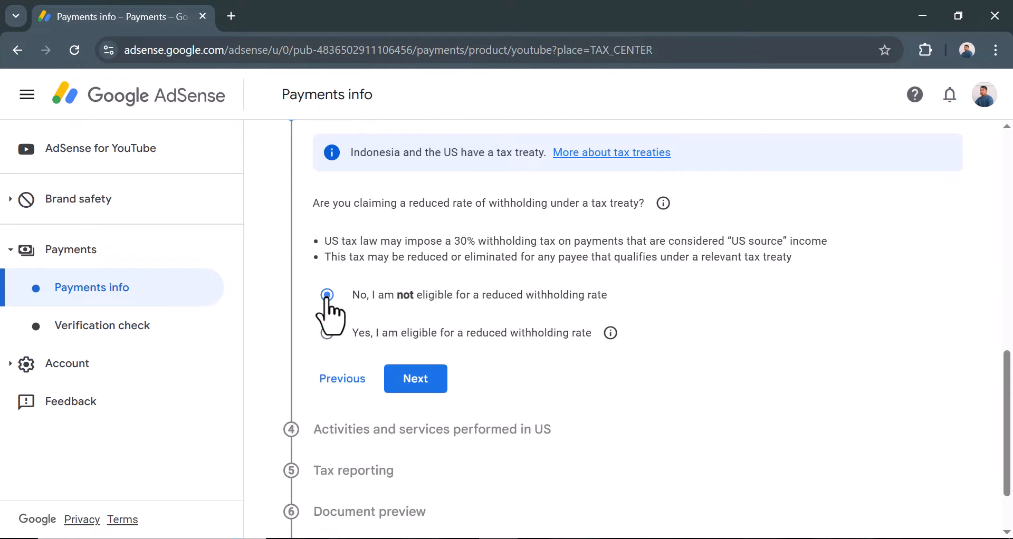
{"action": "left_click", "coordinate": [327, 332]}
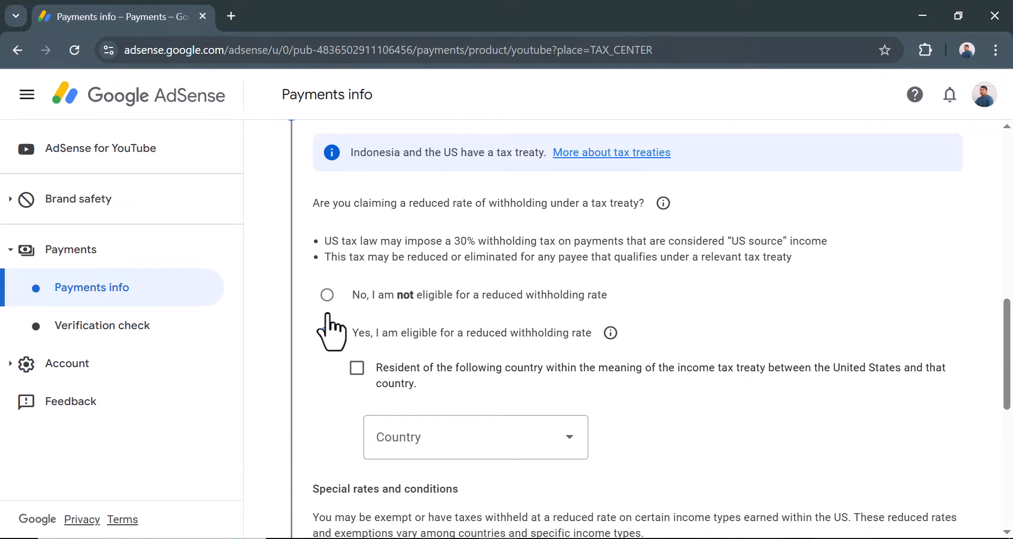
{"action": "left_click", "coordinate": [357, 368]}
{"action": "left_click", "coordinate": [434, 437]}
{"action": "scroll", "coordinate": [436, 443], "scroll_direction": "down", "scroll_amount": 7}
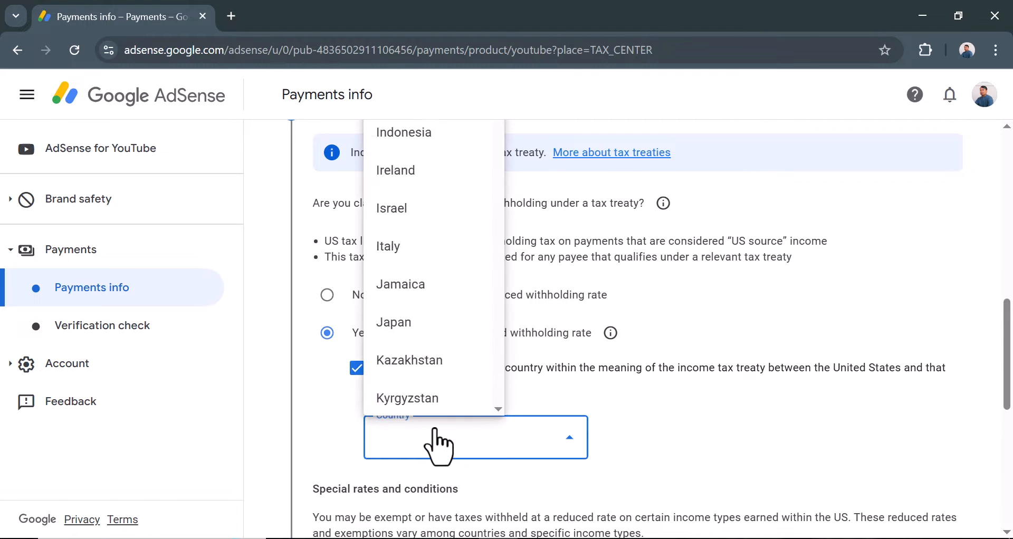
{"action": "left_click", "coordinate": [417, 136]}
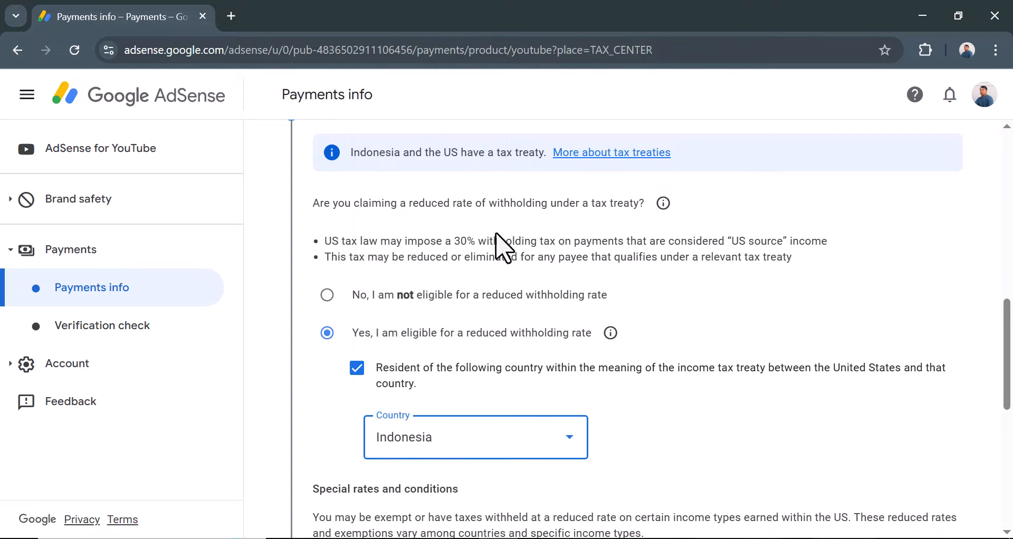
- Claim Services or other business income under Article 8 and paragraph 1 at 0%, confirm the treaty terms are met, and complete the Tax treaty section
{"action": "scroll", "coordinate": [359, 331], "scroll_direction": "down", "scroll_amount": 5}
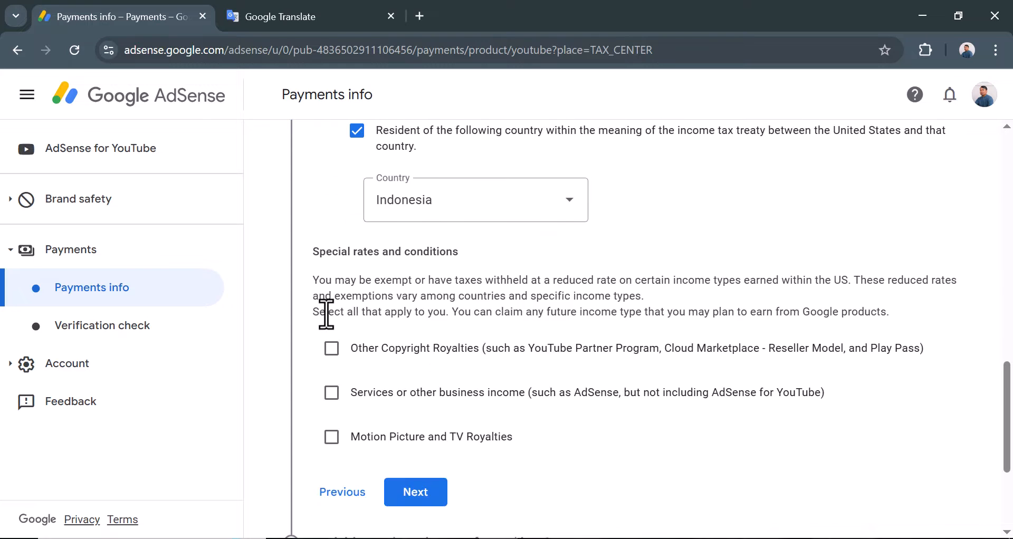
{"action": "scroll", "coordinate": [324, 295], "scroll_direction": "down", "scroll_amount": 2}
{"action": "scroll", "coordinate": [322, 240], "scroll_direction": "up", "scroll_amount": 1}
{"action": "left_click", "coordinate": [331, 392]}
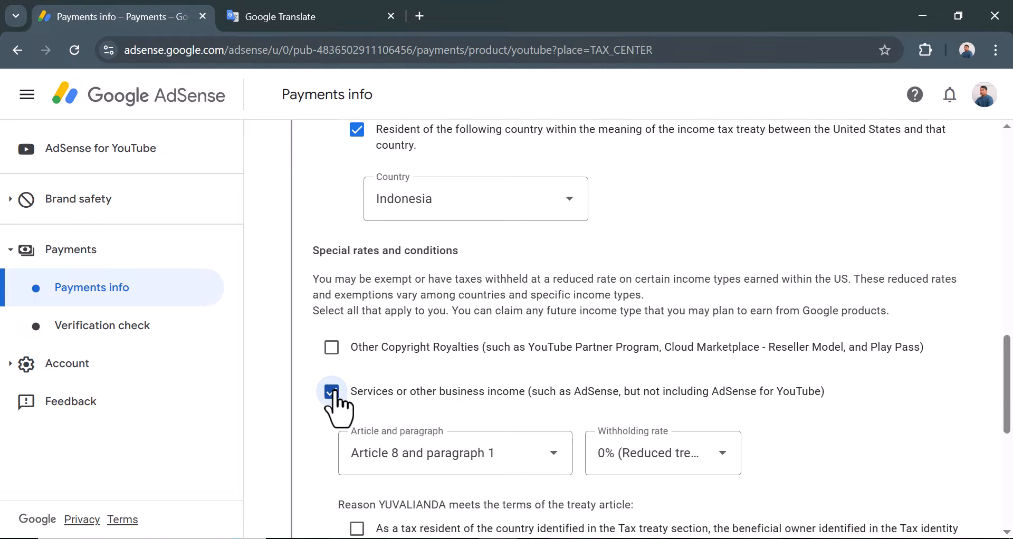
{"action": "scroll", "coordinate": [369, 422], "scroll_direction": "down", "scroll_amount": 4}
{"action": "left_click", "coordinate": [358, 295]}
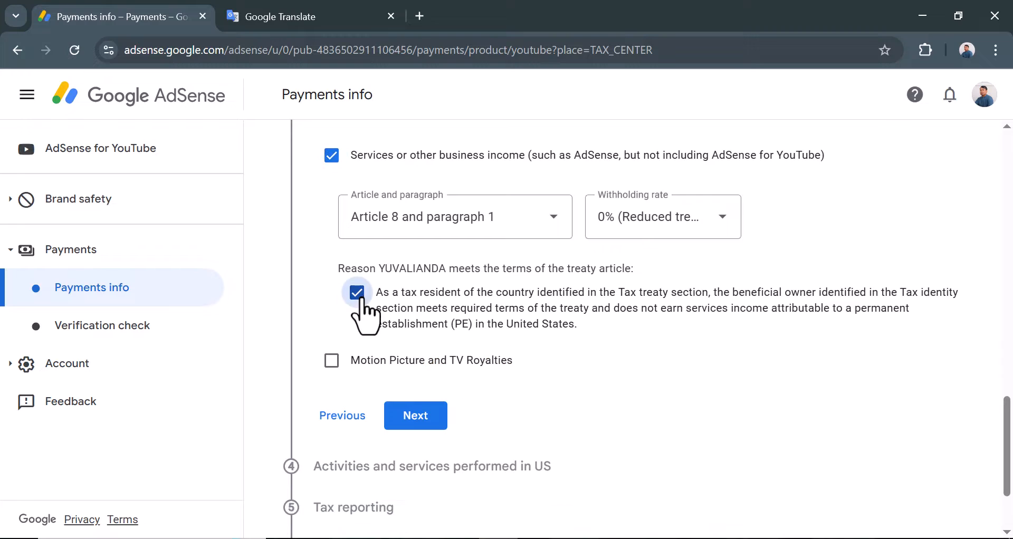
{"action": "left_click", "coordinate": [414, 419]}
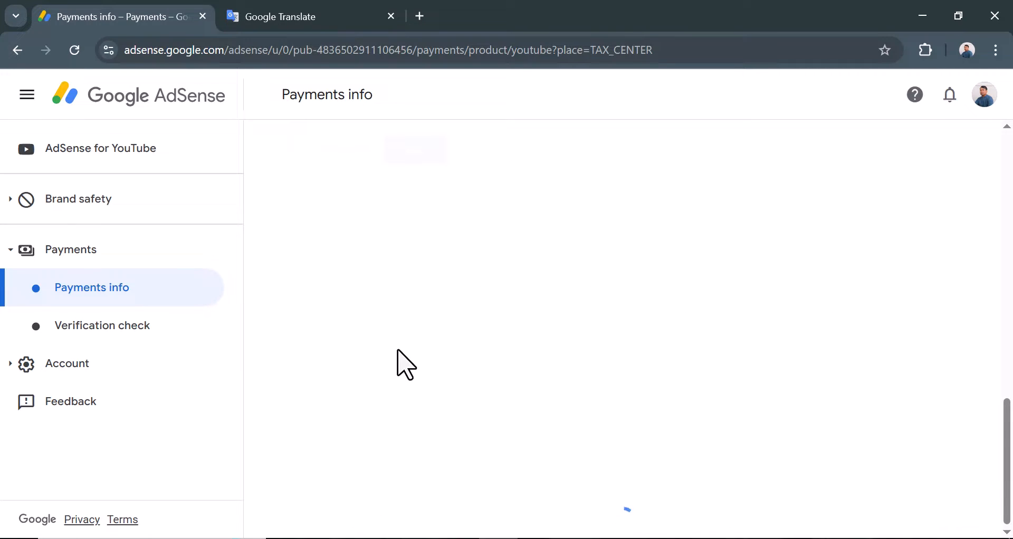
- Answer No to activities and services performed in the US, certify they are performed solely outside the US, and proceed to Tax reporting
{"action": "scroll", "coordinate": [384, 349], "scroll_direction": "down", "scroll_amount": 5}
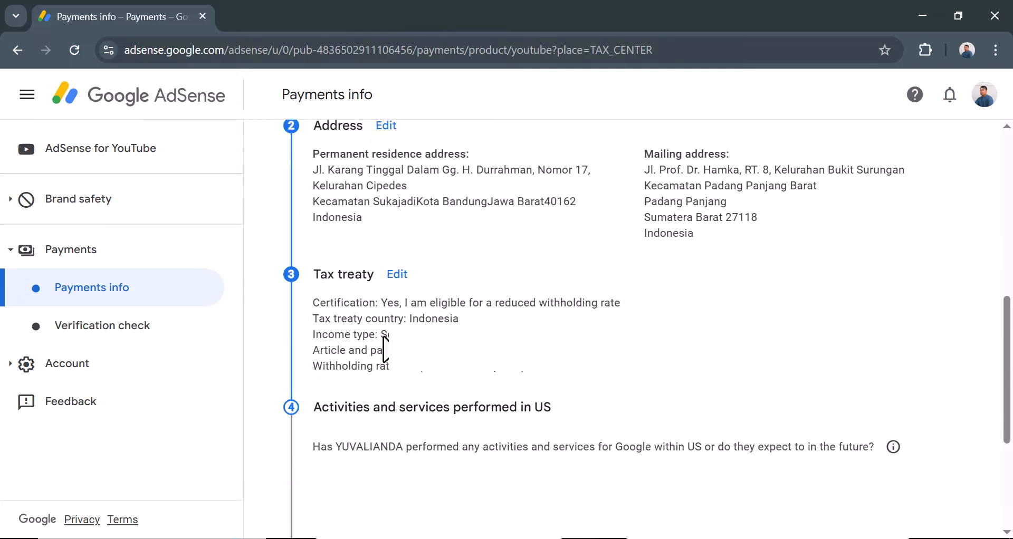
{"action": "scroll", "coordinate": [385, 349], "scroll_direction": "down", "scroll_amount": 3}
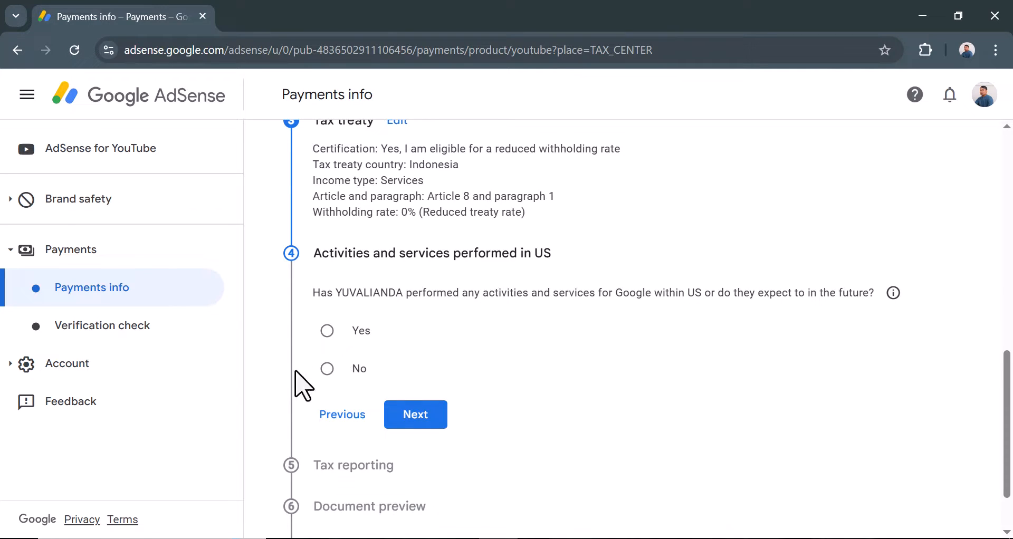
{"action": "left_click", "coordinate": [327, 369]}
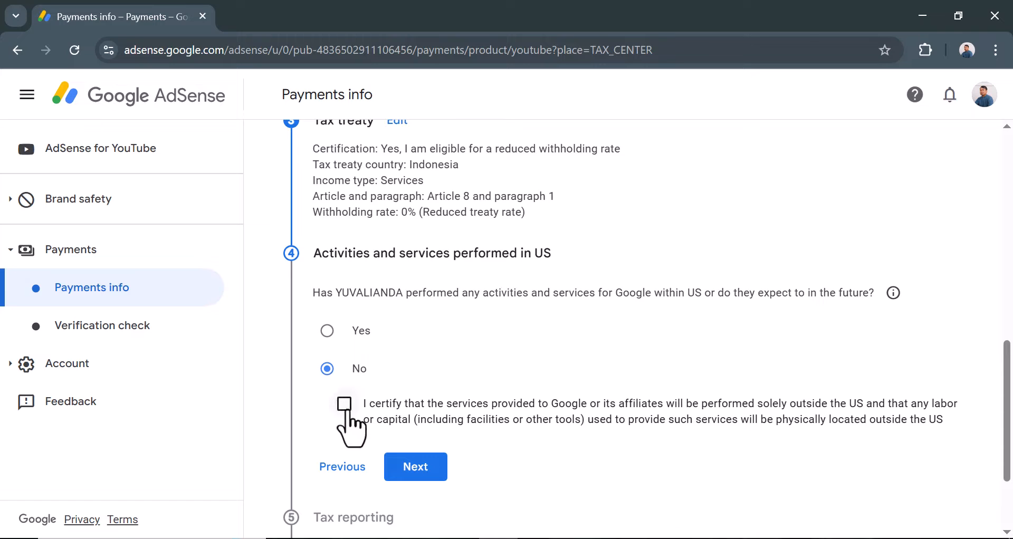
{"action": "scroll", "coordinate": [346, 411], "scroll_direction": "down", "scroll_amount": 1}
{"action": "left_click", "coordinate": [344, 325]}
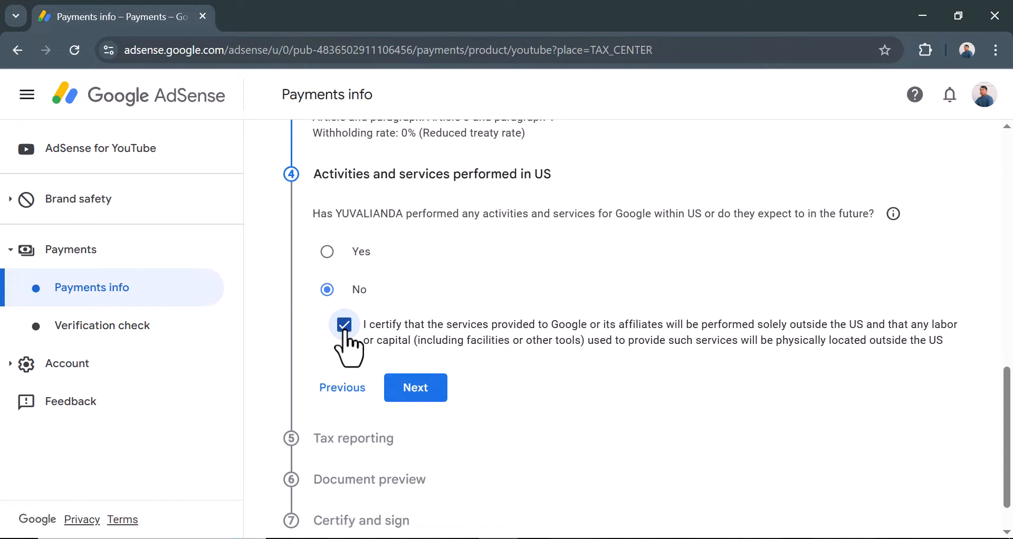
{"action": "left_click", "coordinate": [409, 390]}
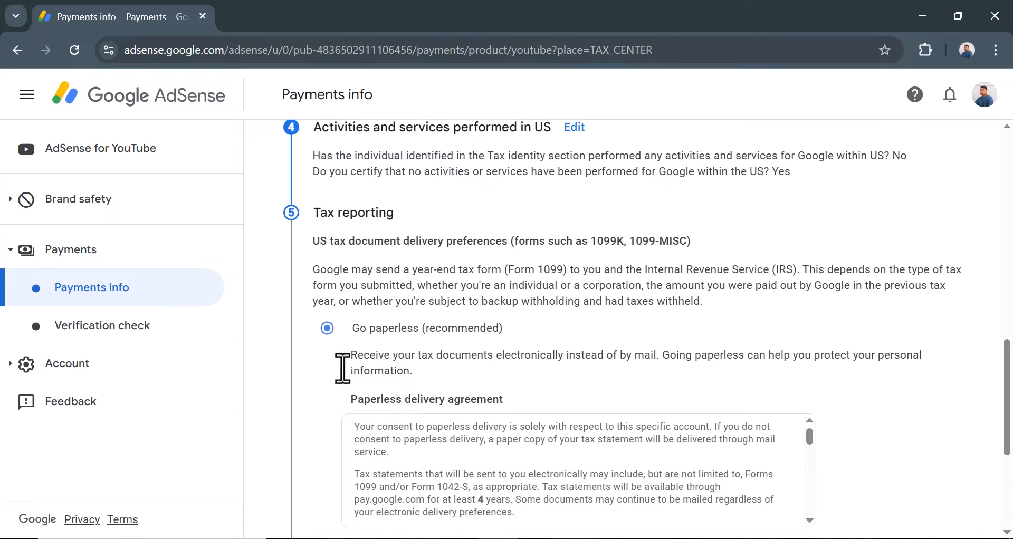
- Examine the US tax document delivery preferences and the paperless delivery agreement in the Tax reporting section
{"action": "scroll", "coordinate": [322, 375], "scroll_direction": "down", "scroll_amount": 1}
{"action": "scroll", "coordinate": [323, 375], "scroll_direction": "up", "scroll_amount": 1}
{"action": "scroll", "coordinate": [322, 375], "scroll_direction": "down", "scroll_amount": 1}
{"action": "scroll", "coordinate": [321, 375], "scroll_direction": "up", "scroll_amount": 1}
{"action": "scroll", "coordinate": [323, 374], "scroll_direction": "down", "scroll_amount": 1}
{"action": "scroll", "coordinate": [316, 372], "scroll_direction": "down", "scroll_amount": 2}
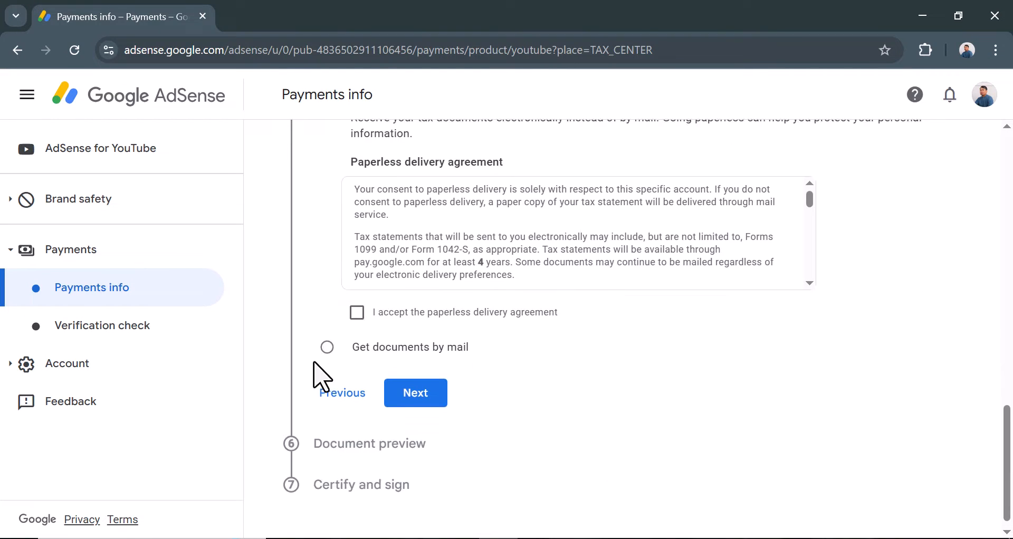
{"action": "scroll", "coordinate": [316, 372], "scroll_direction": "up", "scroll_amount": 1}
{"action": "scroll", "coordinate": [318, 380], "scroll_direction": "up", "scroll_amount": 1}
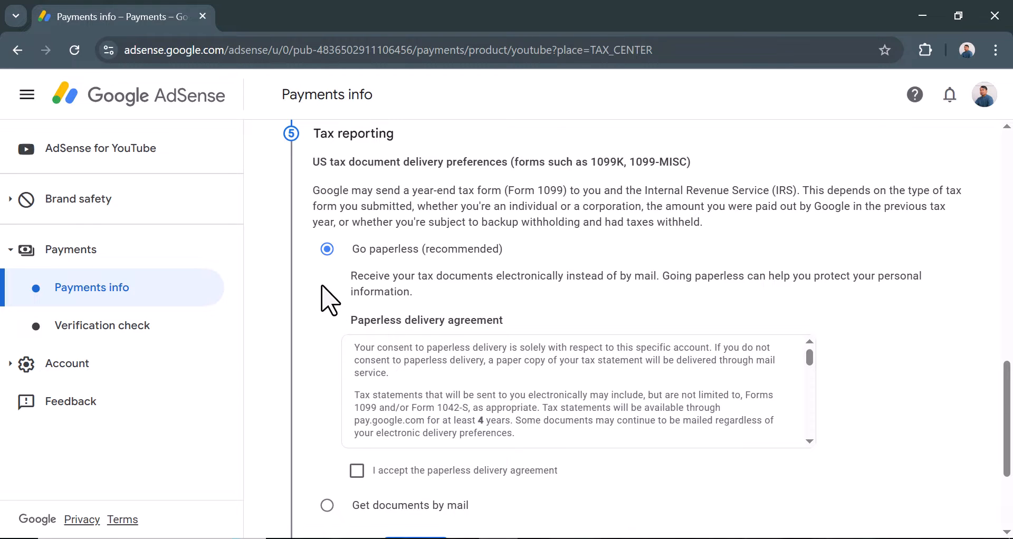
- Set the tax document delivery preference to Go paperless, accept the paperless delivery agreement, and proceed to Document preview
{"action": "scroll", "coordinate": [329, 300], "scroll_direction": "down", "scroll_amount": 3}
{"action": "left_click", "coordinate": [348, 307]}
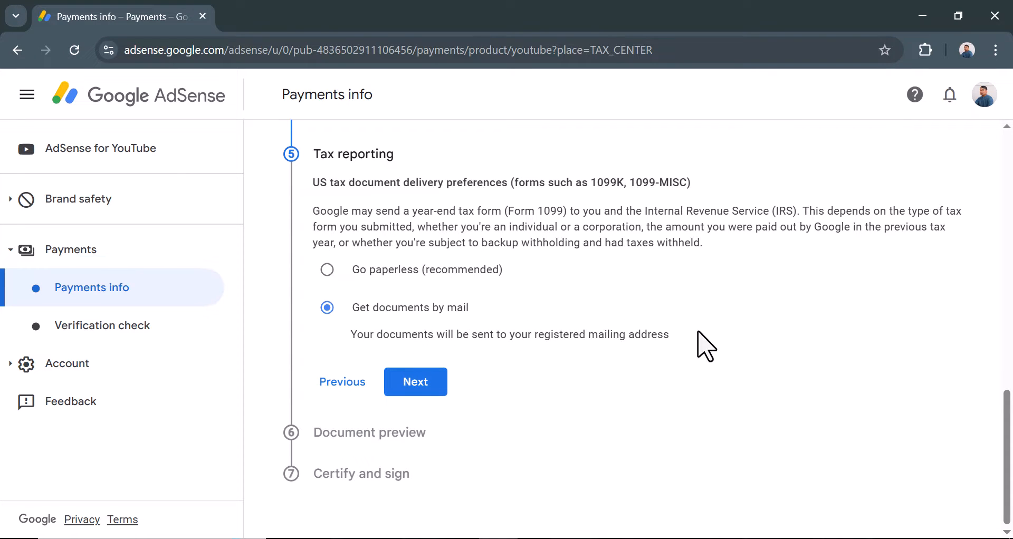
{"action": "left_click", "coordinate": [327, 270]}
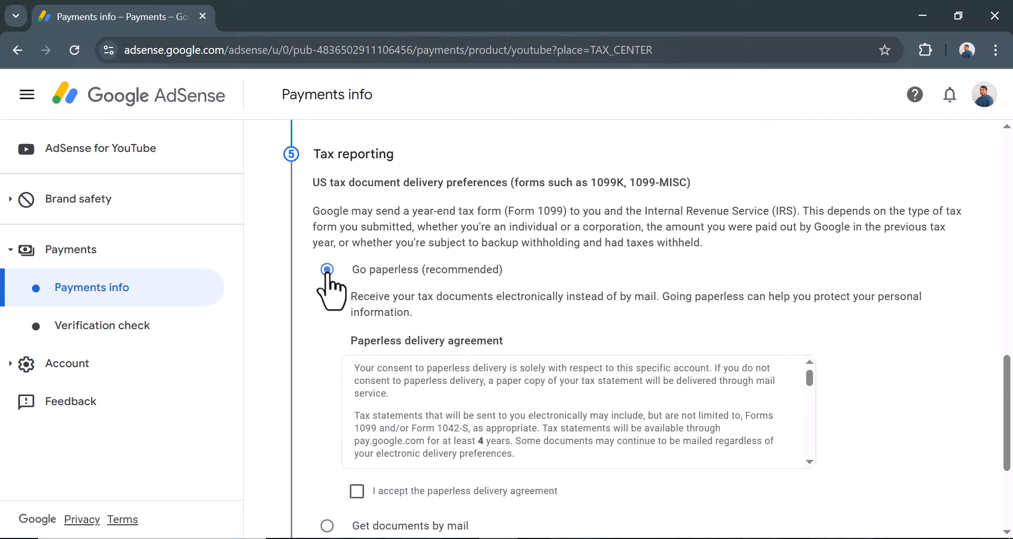
{"action": "scroll", "coordinate": [329, 296], "scroll_direction": "down", "scroll_amount": 3}
{"action": "left_click", "coordinate": [357, 301]}
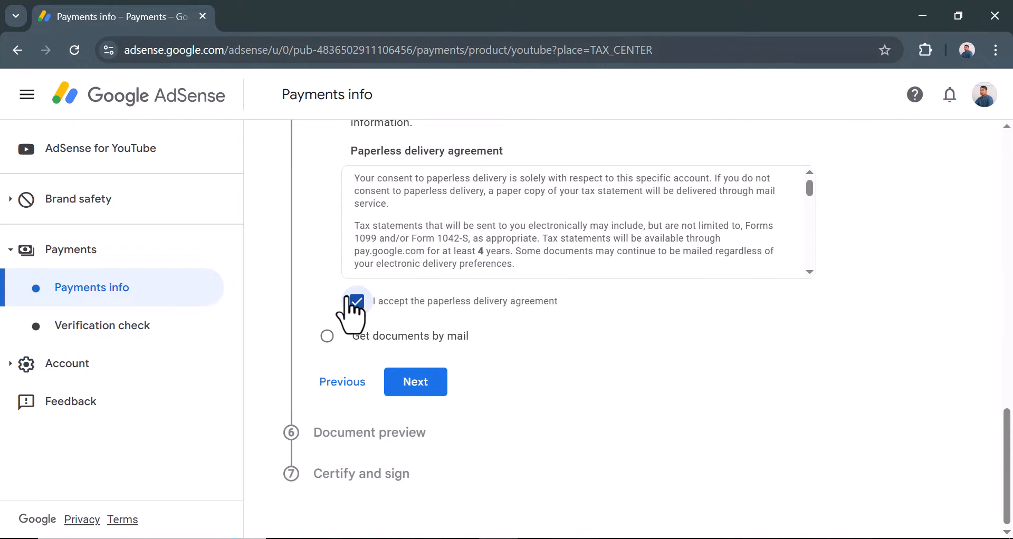
{"action": "left_click", "coordinate": [416, 385]}
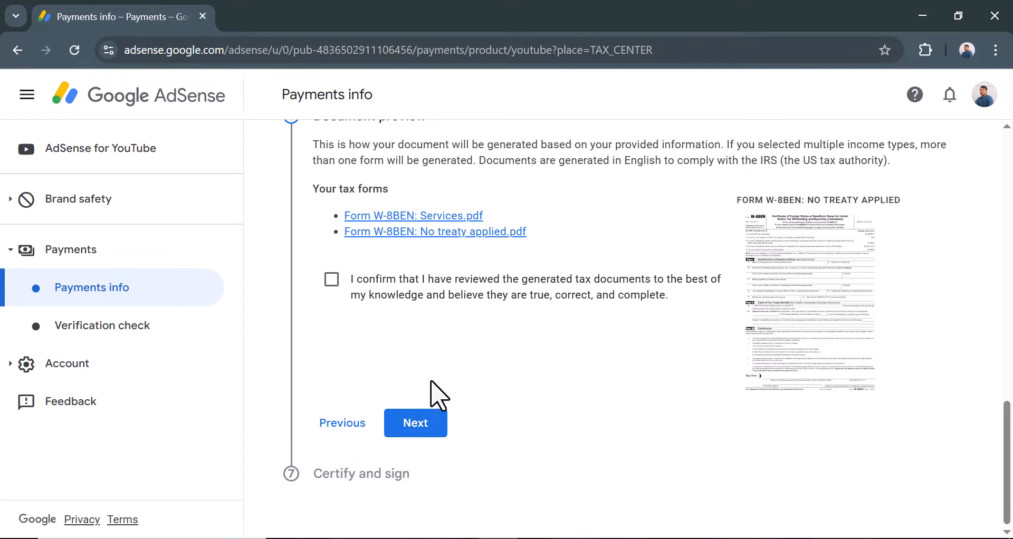
- Confirm that the generated W-8BEN tax documents have been reviewed and proceed to the Certify and sign section
{"action": "right_click", "coordinate": [407, 220]}
{"action": "key", "text": "Escape"}
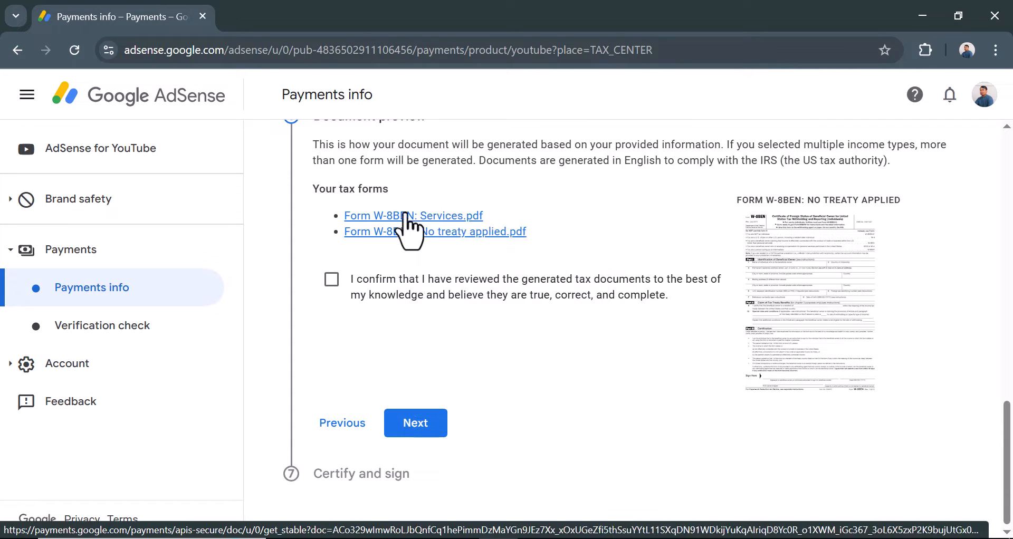
{"action": "right_click", "coordinate": [394, 239]}
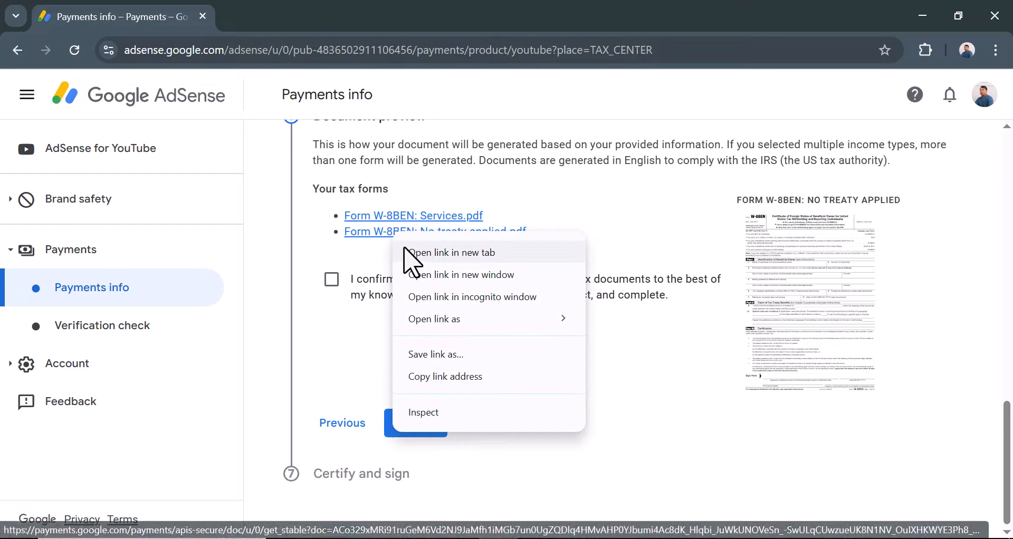
{"action": "key", "text": "Escape"}
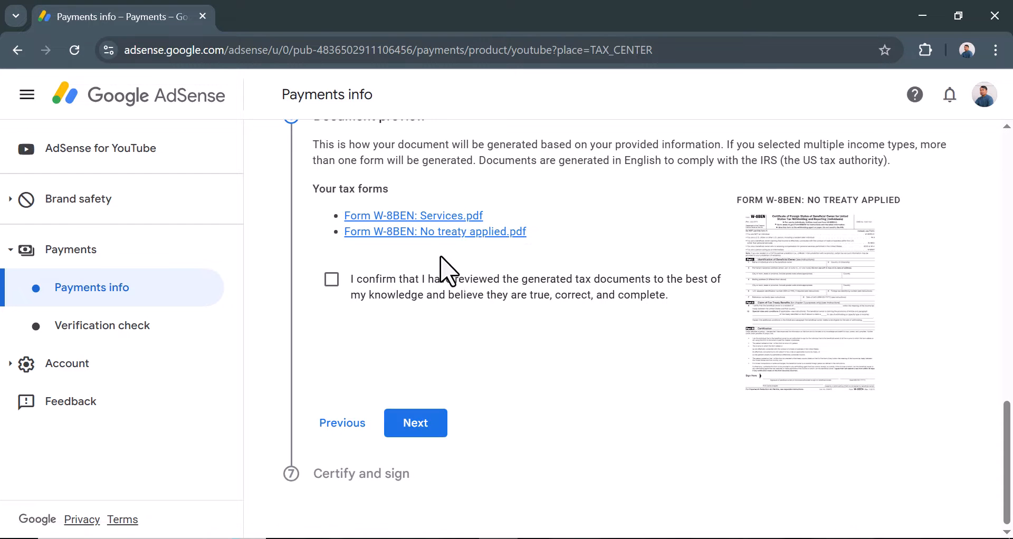
{"action": "left_click", "coordinate": [331, 279]}
{"action": "left_click", "coordinate": [410, 424]}
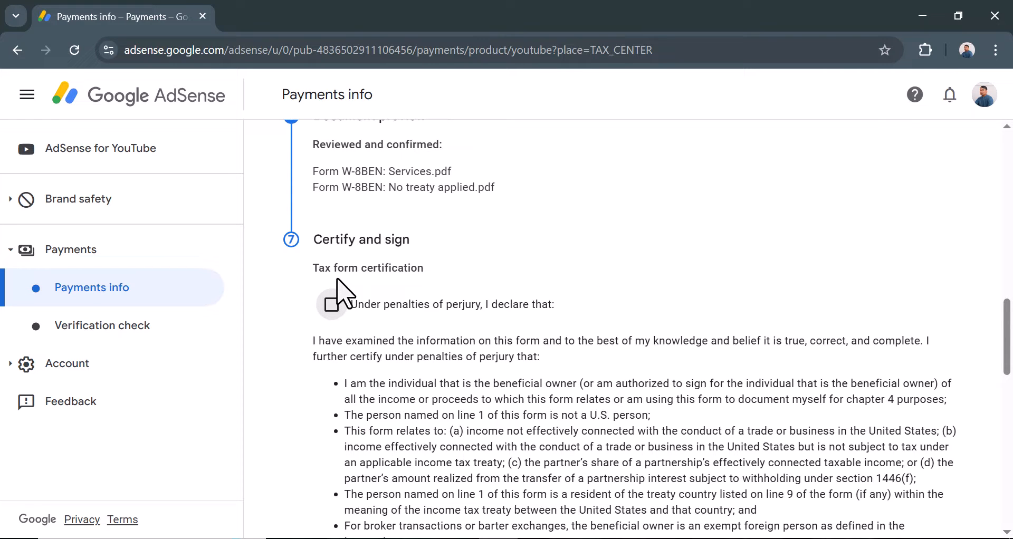
- Accept the tax form certification under penalties of perjury and certify the unchanged status affidavit from January 1, 2020
{"action": "left_click", "coordinate": [331, 305]}
{"action": "scroll", "coordinate": [333, 312], "scroll_direction": "down", "scroll_amount": 6}
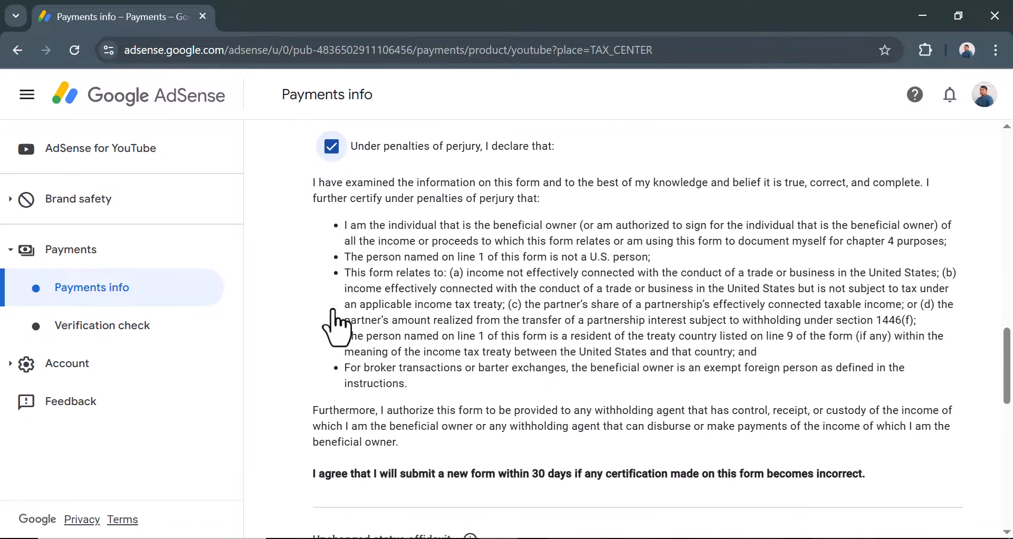
{"action": "scroll", "coordinate": [343, 316], "scroll_direction": "down", "scroll_amount": 3}
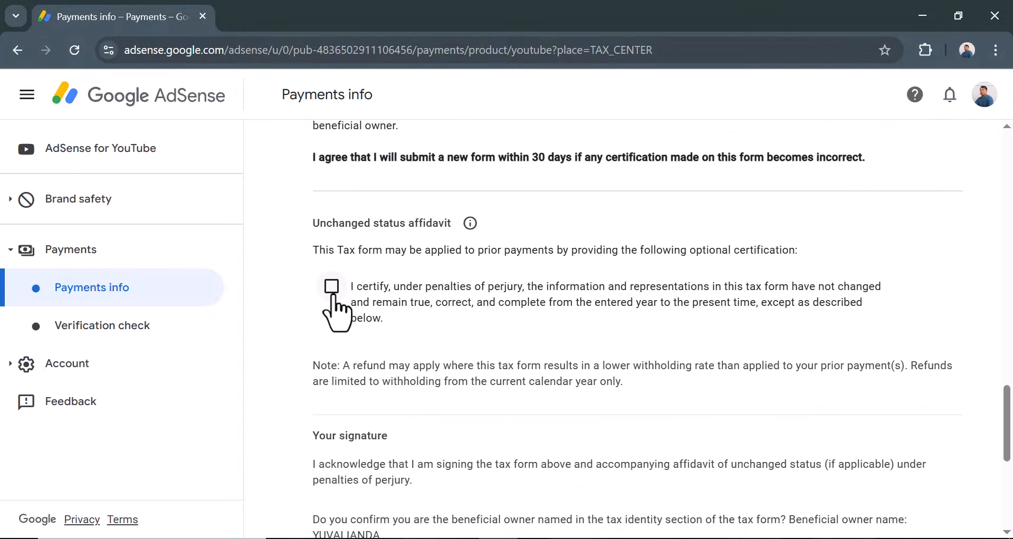
{"action": "left_click", "coordinate": [331, 288]}
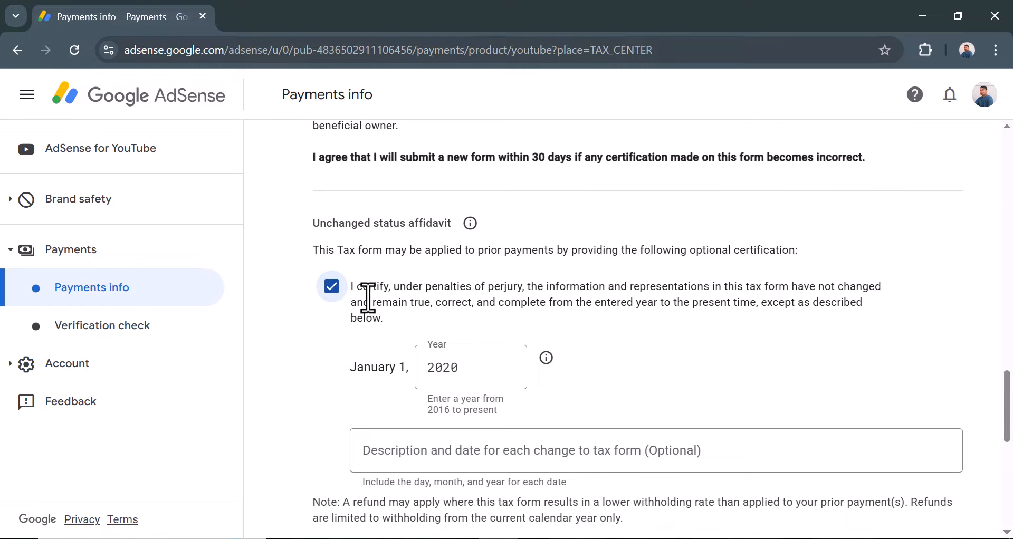
{"action": "scroll", "coordinate": [472, 368], "scroll_direction": "down", "scroll_amount": 3}
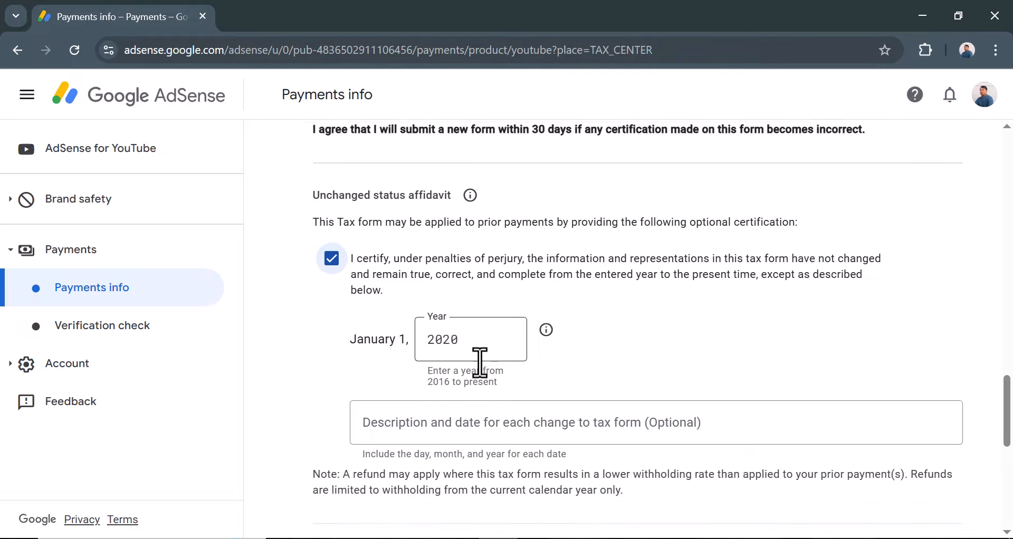
- Confirm being the beneficial owner named in the Tax identity section and submit the W-8BEN tax form
{"action": "scroll", "coordinate": [350, 305], "scroll_direction": "down", "scroll_amount": 4}
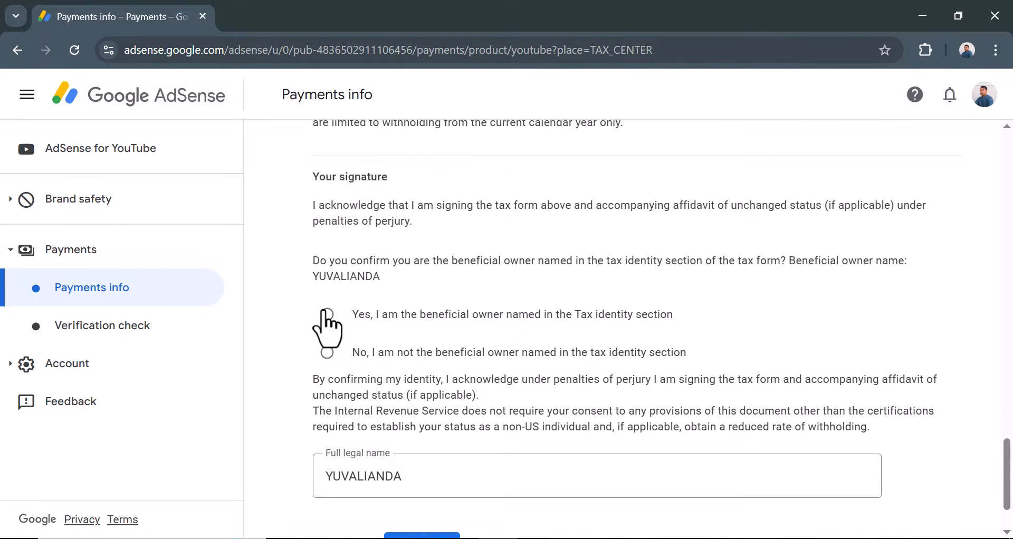
{"action": "left_click", "coordinate": [328, 316]}
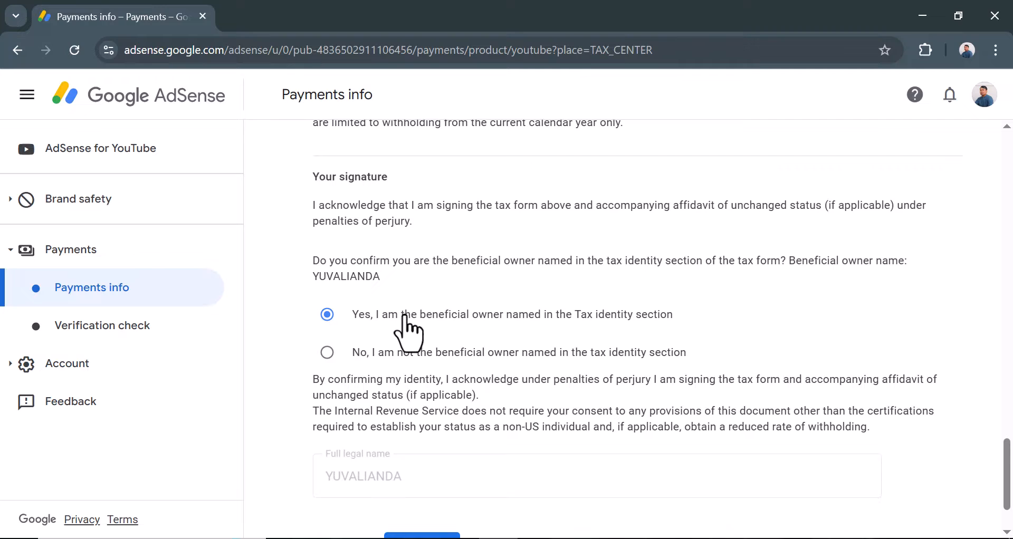
{"action": "scroll", "coordinate": [403, 335], "scroll_direction": "down", "scroll_amount": 2}
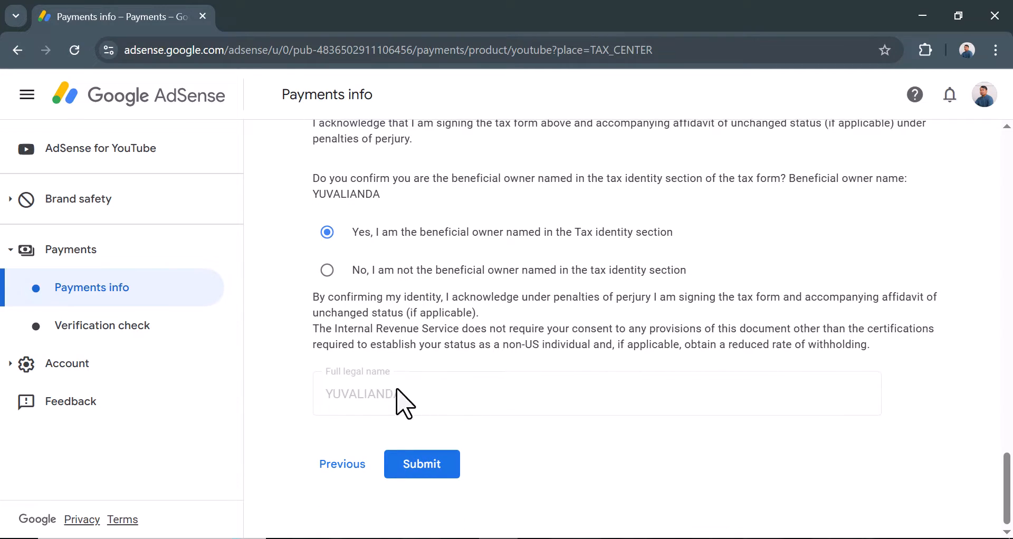
{"action": "left_click", "coordinate": [432, 488]}
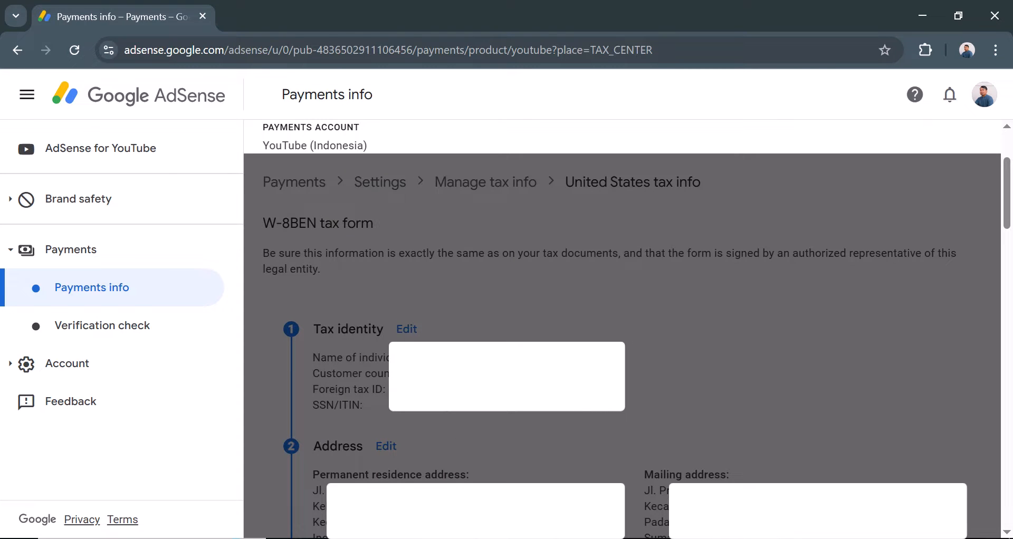
{"action": "scroll", "coordinate": [623, 327], "scroll_direction": "down", "scroll_amount": 4}
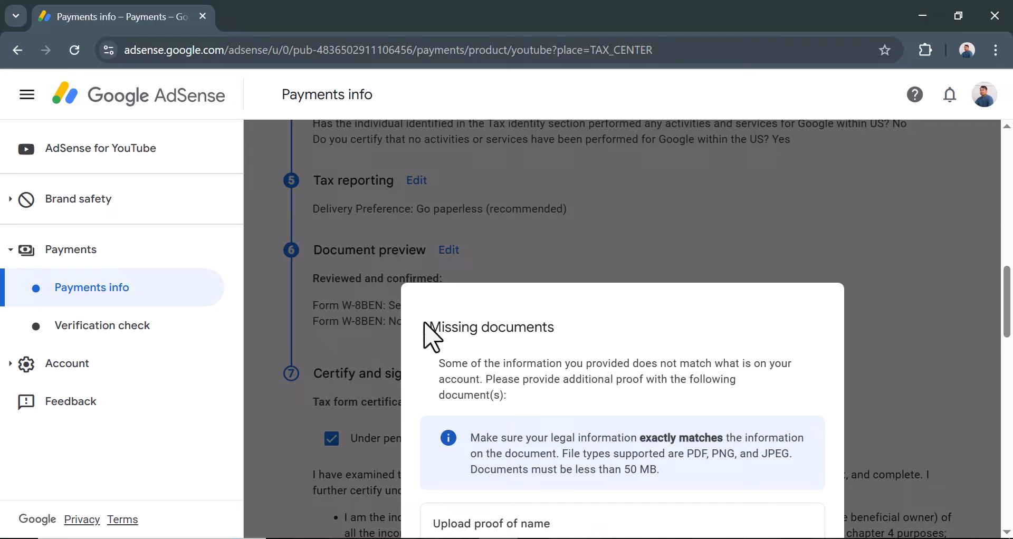
- Upload NPWP-ELEKTRONIK (2).pdf as the proof of name for the missing documents request and submit the documents
{"action": "scroll", "coordinate": [425, 330], "scroll_direction": "down", "scroll_amount": 3}
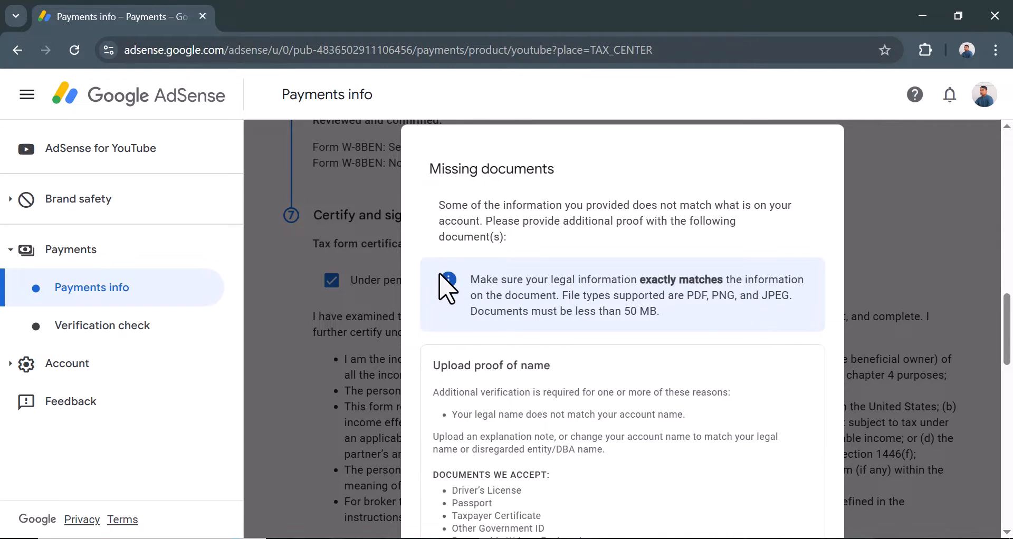
{"action": "scroll", "coordinate": [447, 289], "scroll_direction": "down", "scroll_amount": 2}
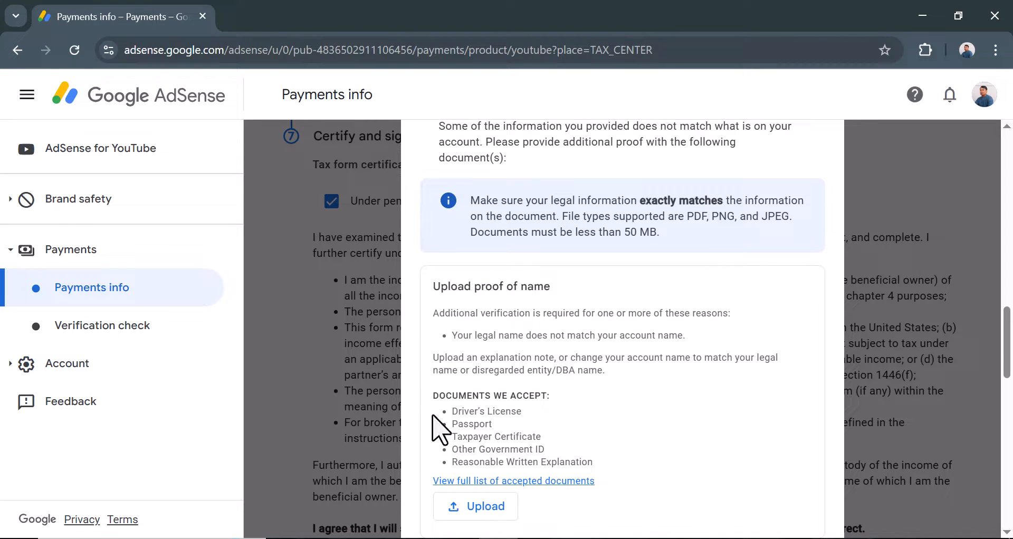
{"action": "left_click", "coordinate": [494, 507]}
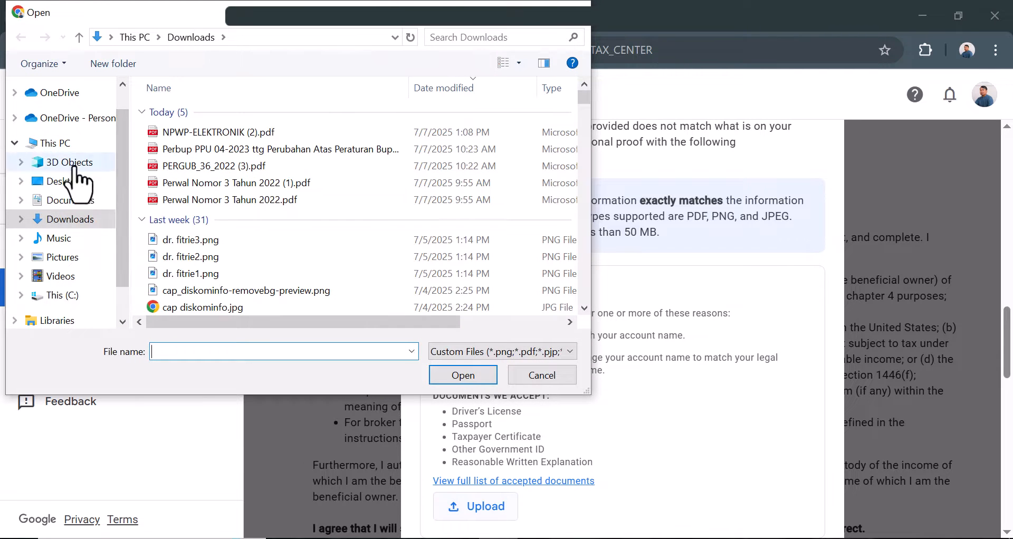
{"action": "left_click", "coordinate": [166, 133]}
{"action": "left_click", "coordinate": [443, 373]}
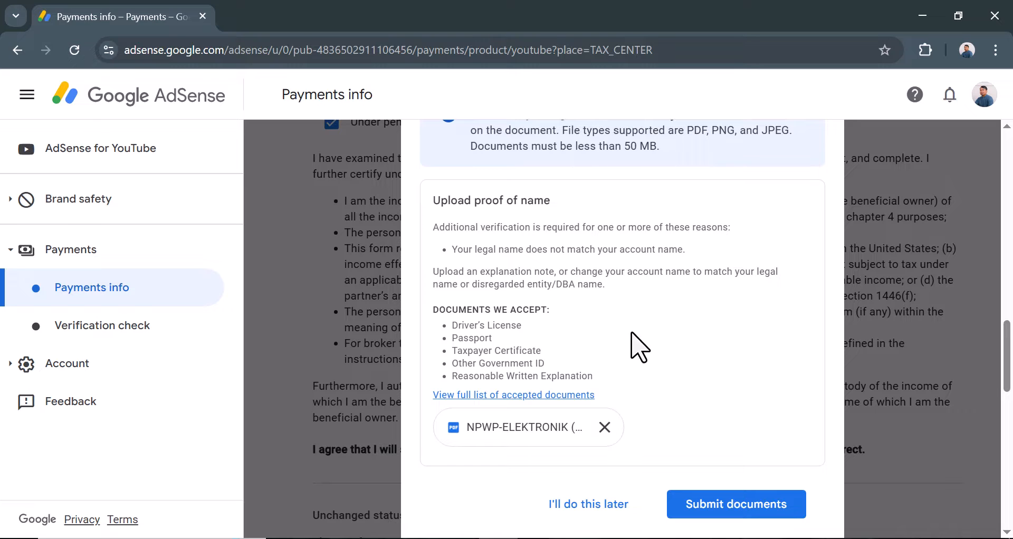
{"action": "left_click", "coordinate": [730, 501]}
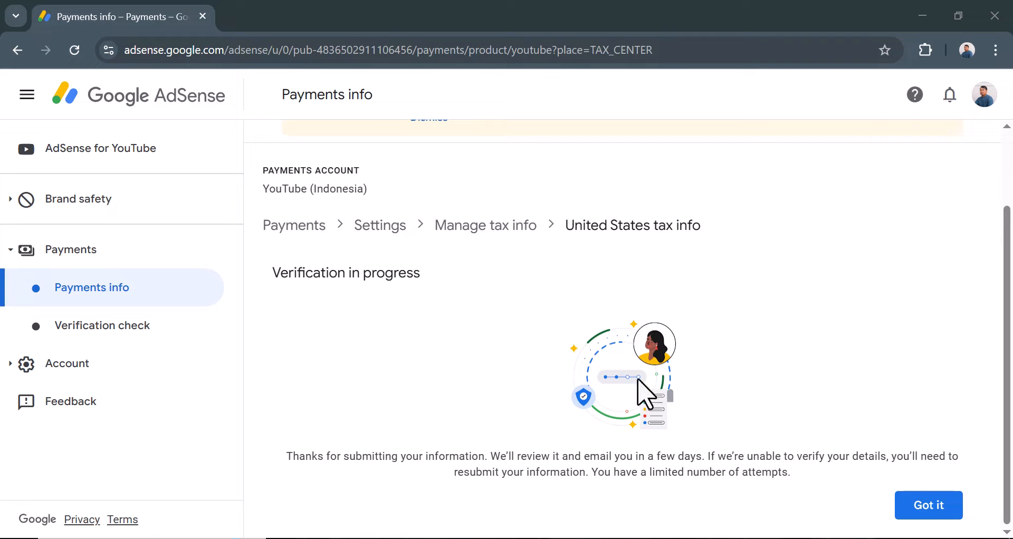
- Acknowledge the verification notice and review the submitted United States Form W-8BEN details and withholding rates
{"action": "left_click", "coordinate": [952, 510]}
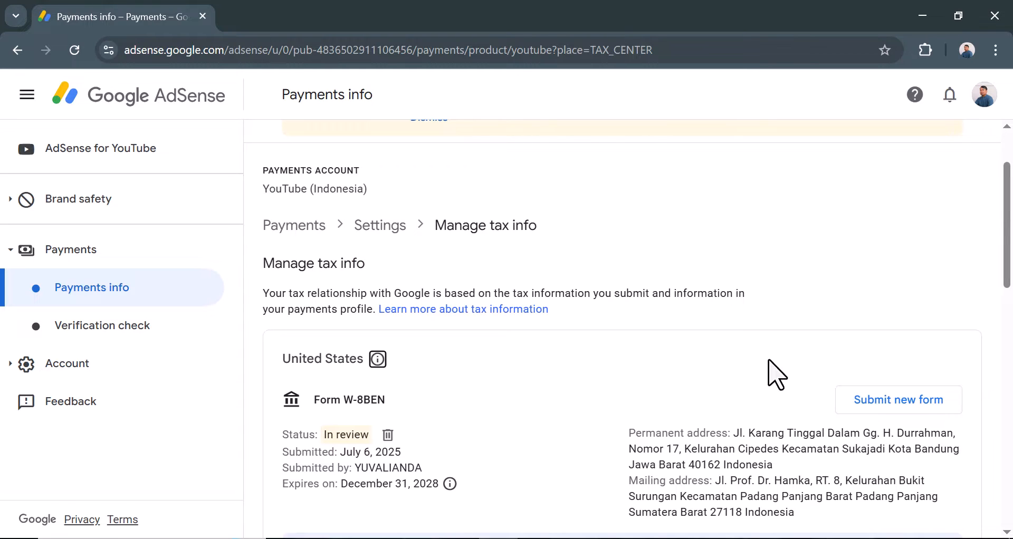
{"action": "scroll", "coordinate": [775, 374], "scroll_direction": "down", "scroll_amount": 2}
{"action": "scroll", "coordinate": [770, 369], "scroll_direction": "down", "scroll_amount": 5}
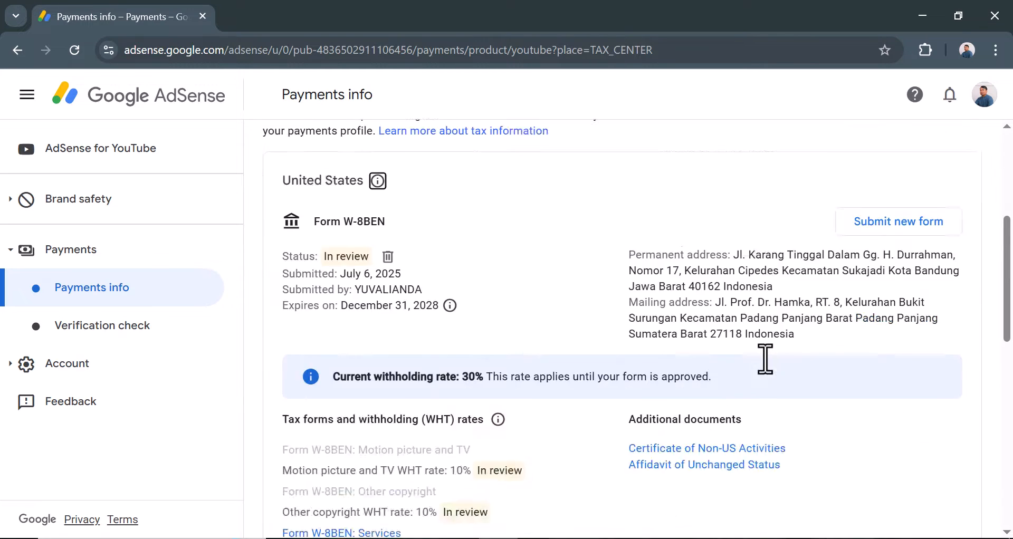
{"action": "scroll", "coordinate": [764, 355], "scroll_direction": "up", "scroll_amount": 2}
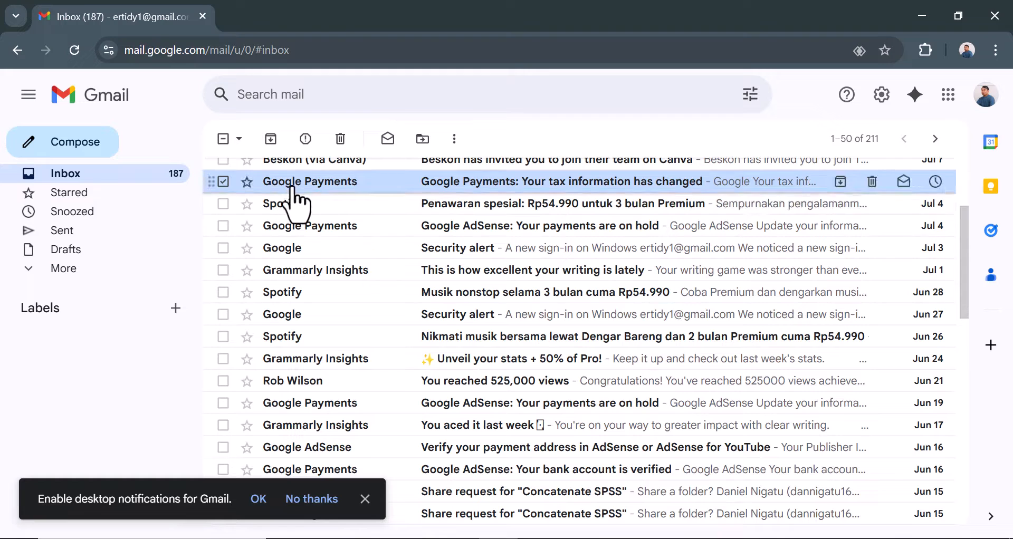
- In the Gmail inbox, open and read the Google Payments email "Your tax information has changed"
{"action": "mouse_move", "coordinate": [304, 189]}
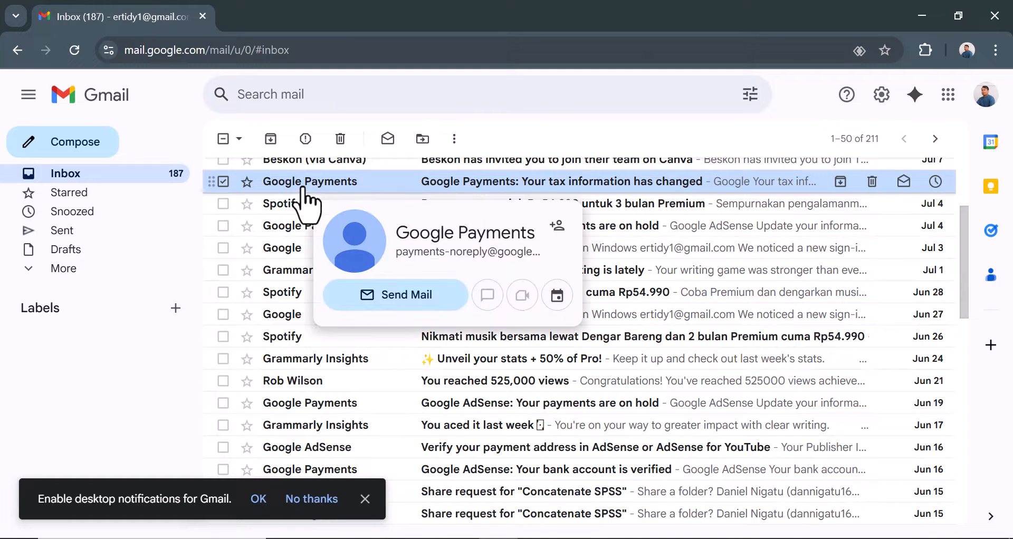
{"action": "left_click", "coordinate": [313, 187]}
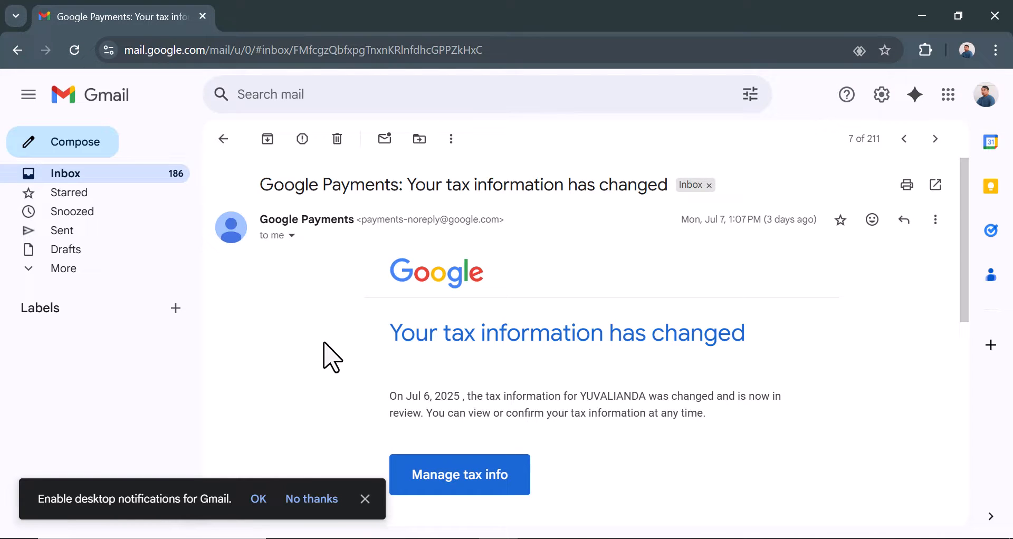
{"action": "scroll", "coordinate": [324, 343], "scroll_direction": "down", "scroll_amount": 2}
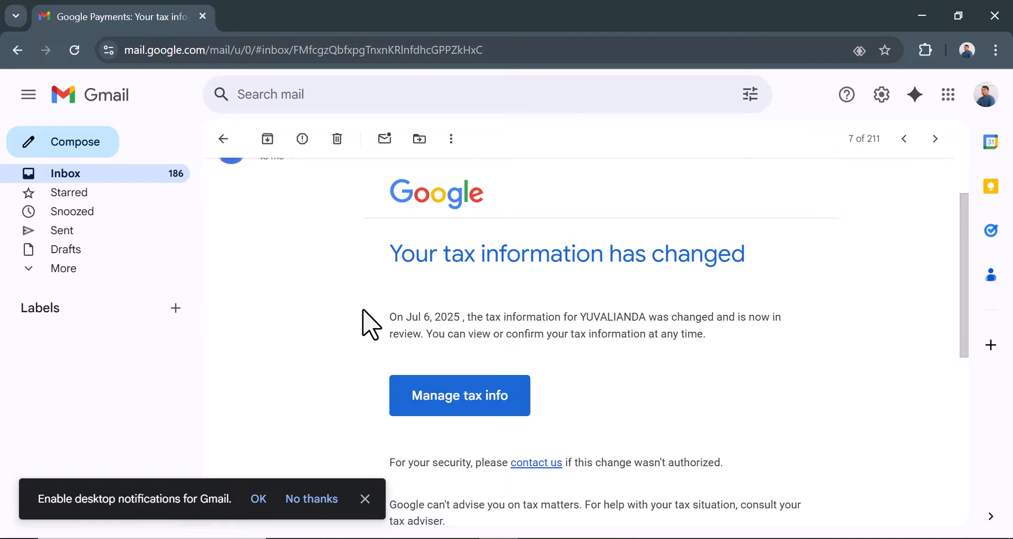
{"action": "scroll", "coordinate": [366, 335], "scroll_direction": "up", "scroll_amount": 2}
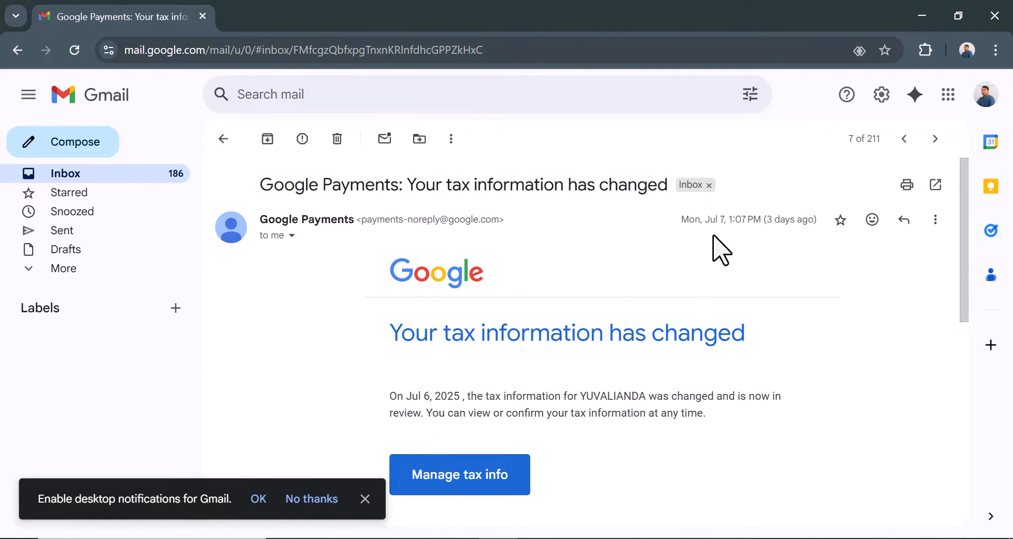
- Return to the inbox and read the Google Payments email "Your tax information has been approved"
{"action": "left_click", "coordinate": [79, 175]}
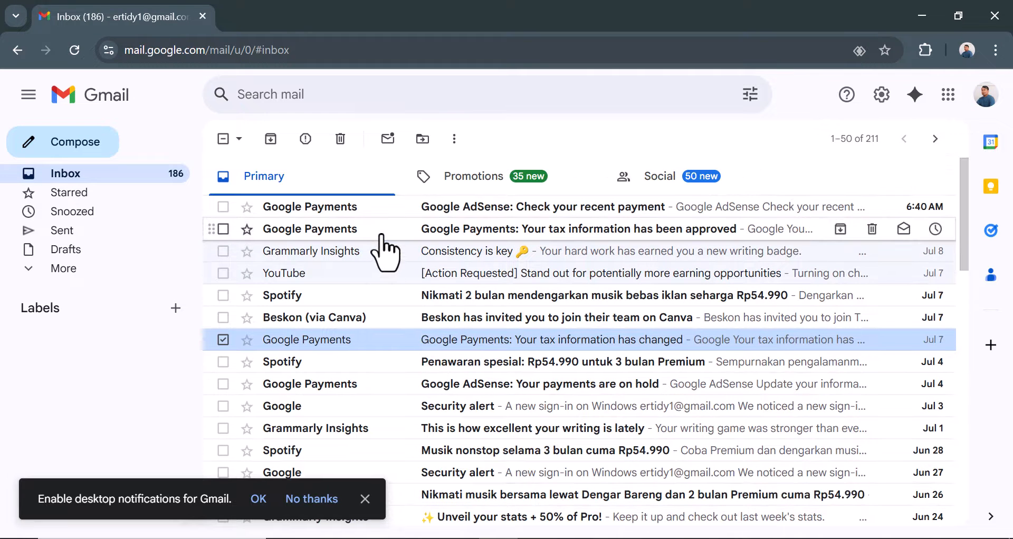
{"action": "left_click", "coordinate": [384, 246]}
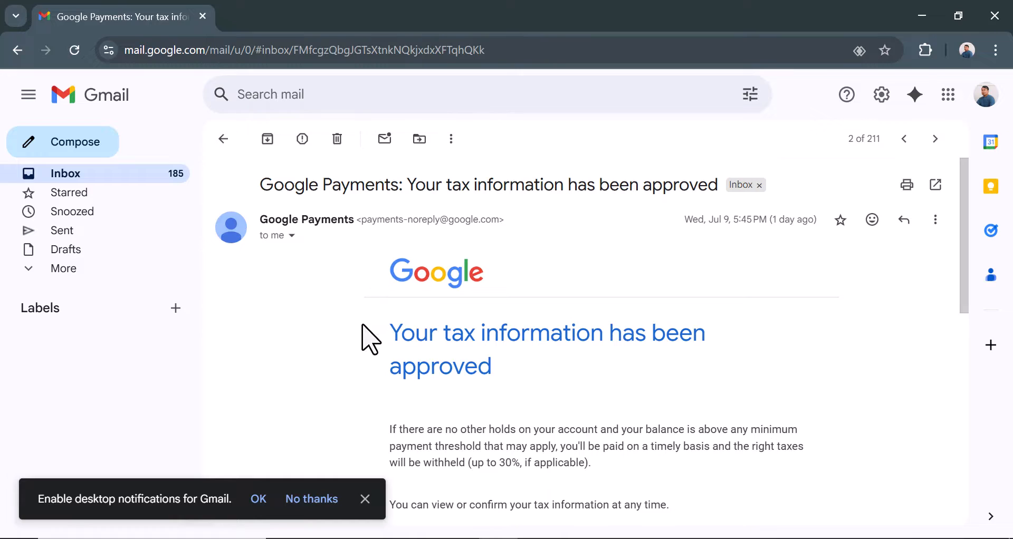
{"action": "scroll", "coordinate": [369, 343], "scroll_direction": "down", "scroll_amount": 2}
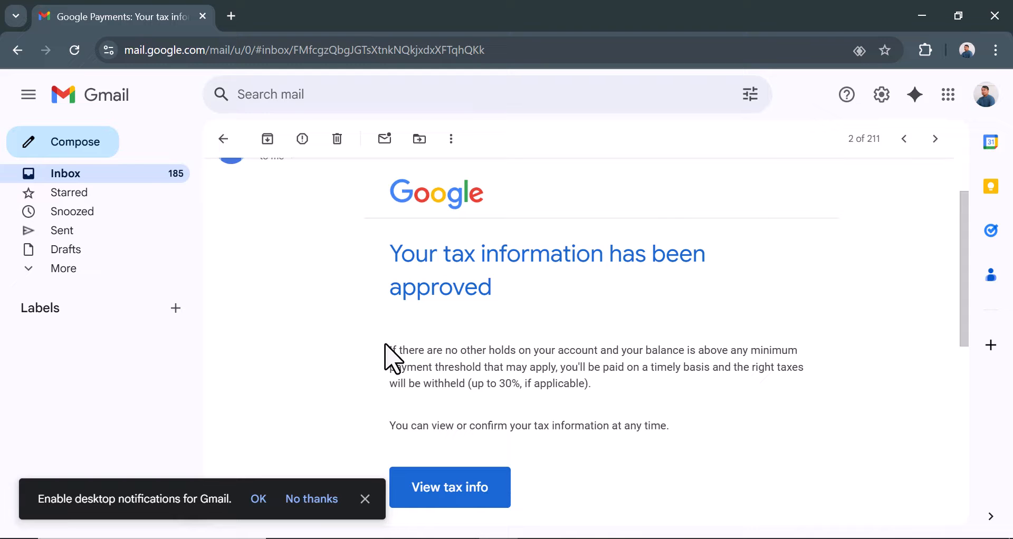
{"action": "scroll", "coordinate": [391, 355], "scroll_direction": "up", "scroll_amount": 2}
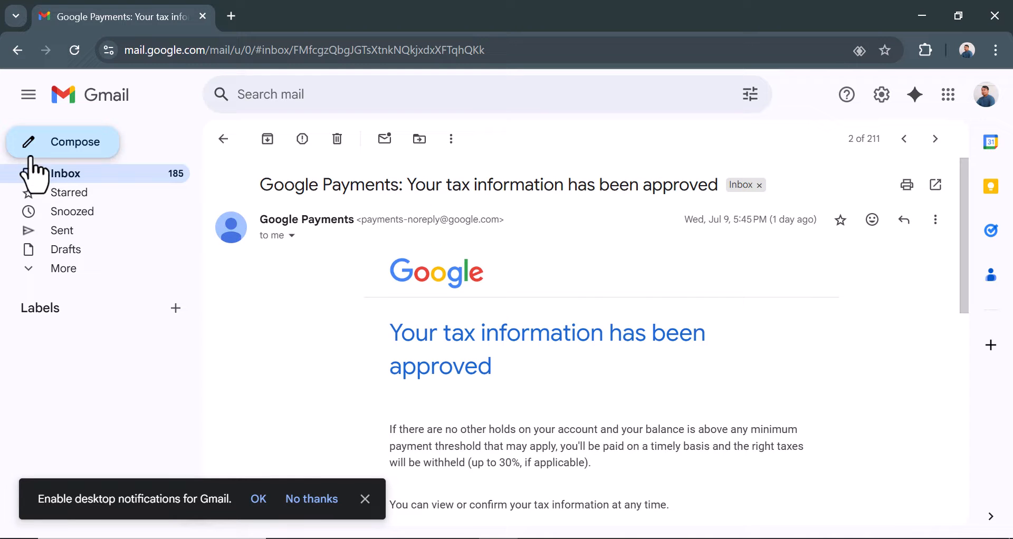
- Return to the inbox and read the email "Google AdSense: Check your recent payment"
{"action": "left_click", "coordinate": [79, 178]}
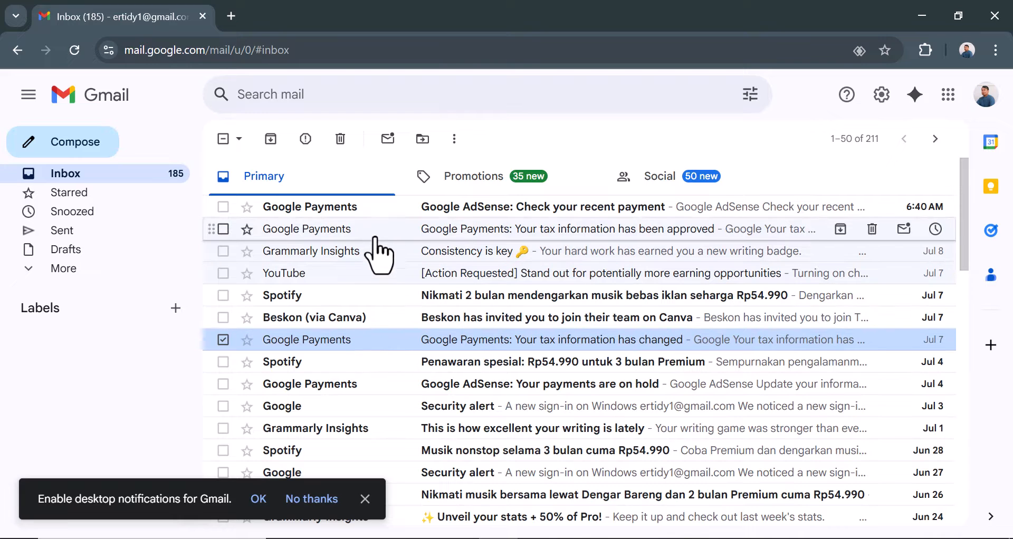
{"action": "left_click", "coordinate": [397, 208]}
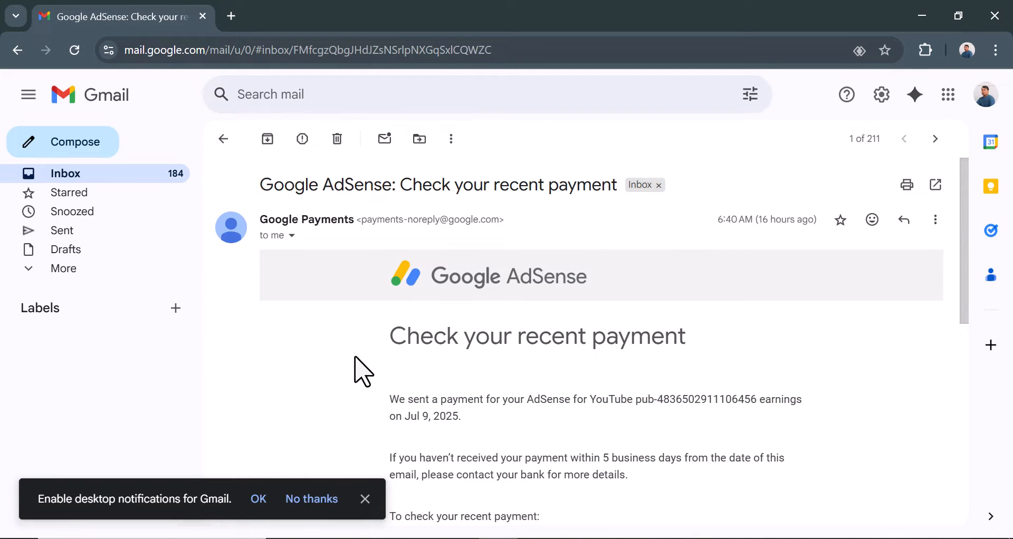
{"action": "scroll", "coordinate": [363, 371], "scroll_direction": "down", "scroll_amount": 2}
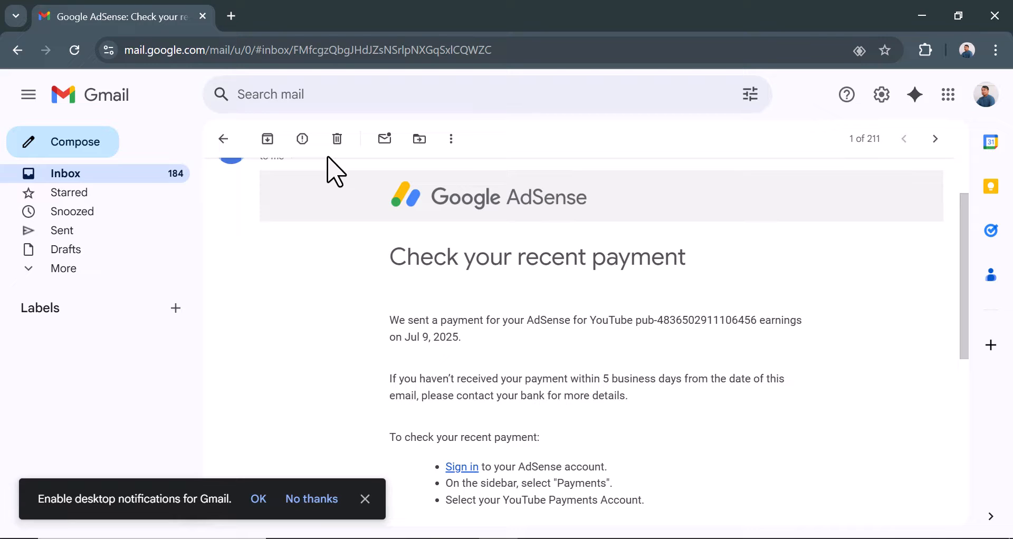
- Open AdSense for YouTube in a new browser tab and go to Manage tax info from the second notification
{"action": "left_click", "coordinate": [231, 16]}
{"action": "type", "text": "ad"}
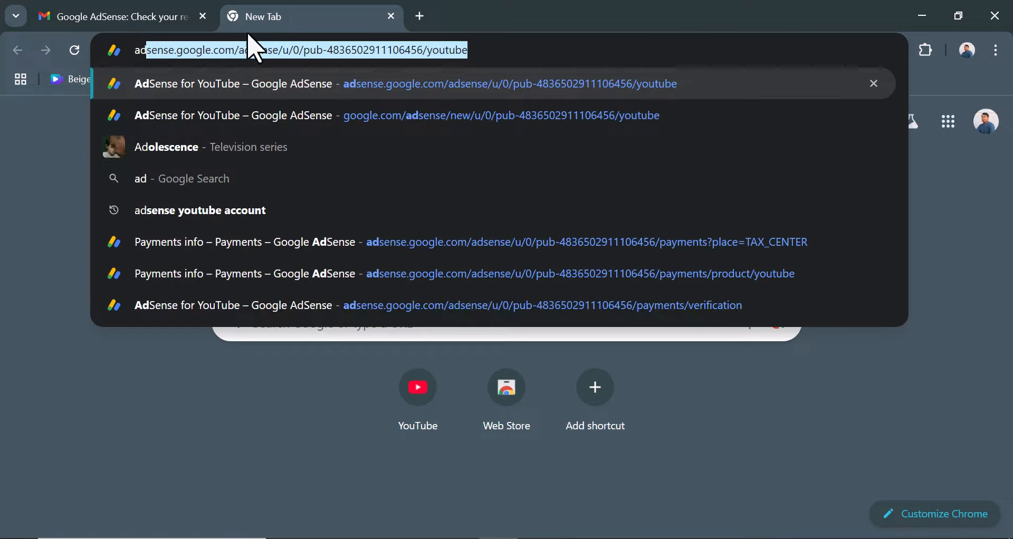
{"action": "left_click", "coordinate": [263, 90]}
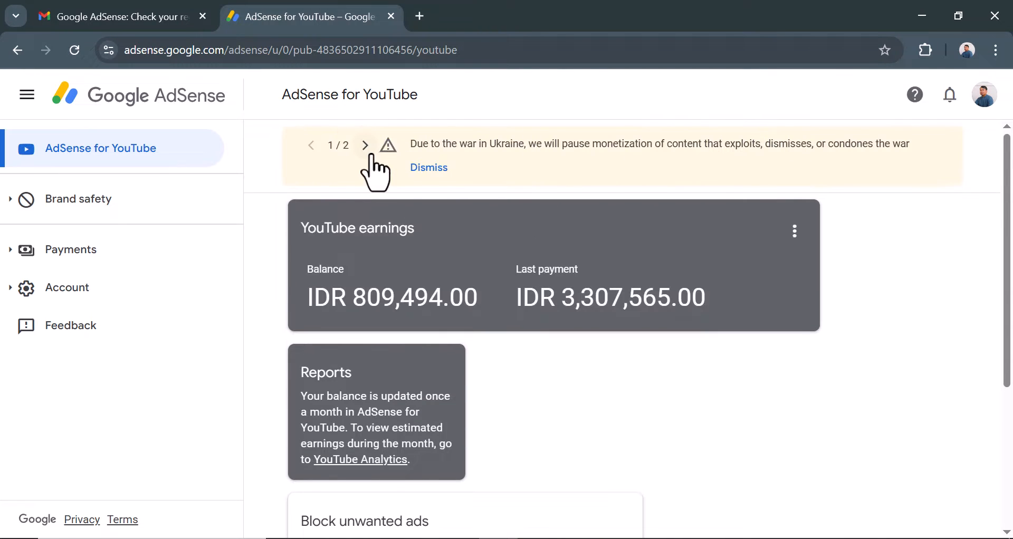
{"action": "left_click", "coordinate": [365, 150]}
{"action": "left_click", "coordinate": [463, 179]}
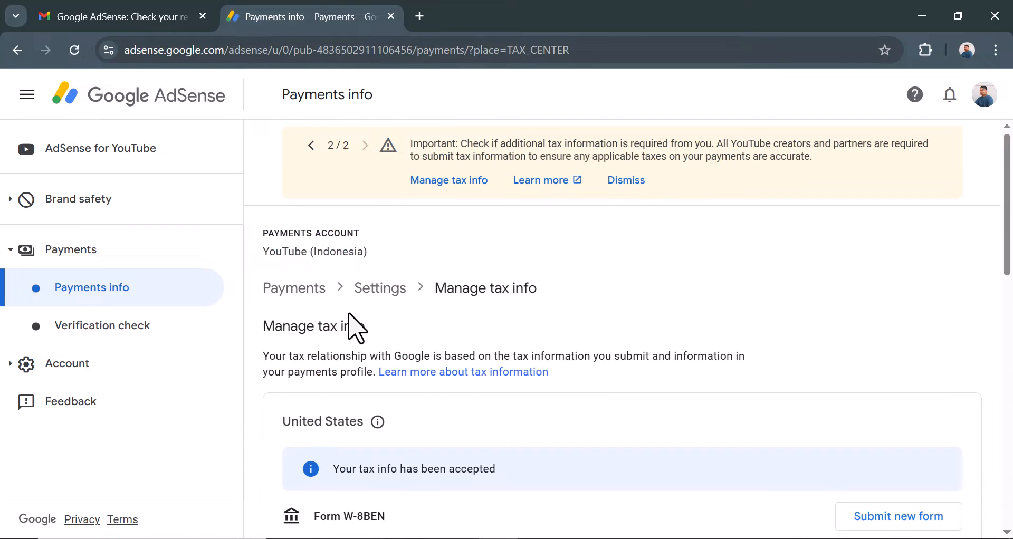
- Check the United States Form W-8BEN status, its expiry date and the withholding rates
{"action": "scroll", "coordinate": [353, 324], "scroll_direction": "down", "scroll_amount": 4}
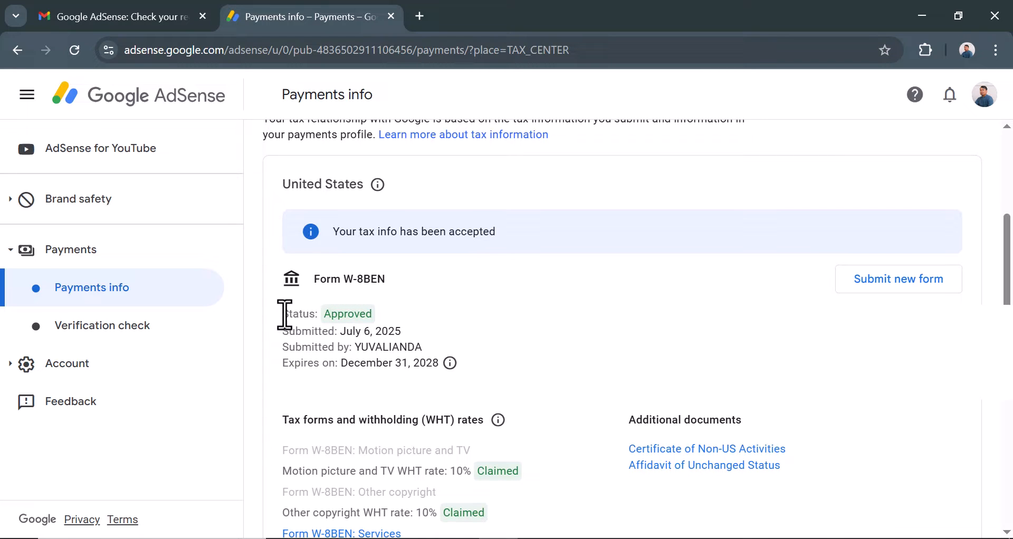
{"action": "left_click_drag", "start_coordinate": [282, 315], "coordinate": [364, 311]}
{"action": "left_click", "coordinate": [377, 310]}
{"action": "scroll", "coordinate": [379, 317], "scroll_direction": "down", "scroll_amount": 1}
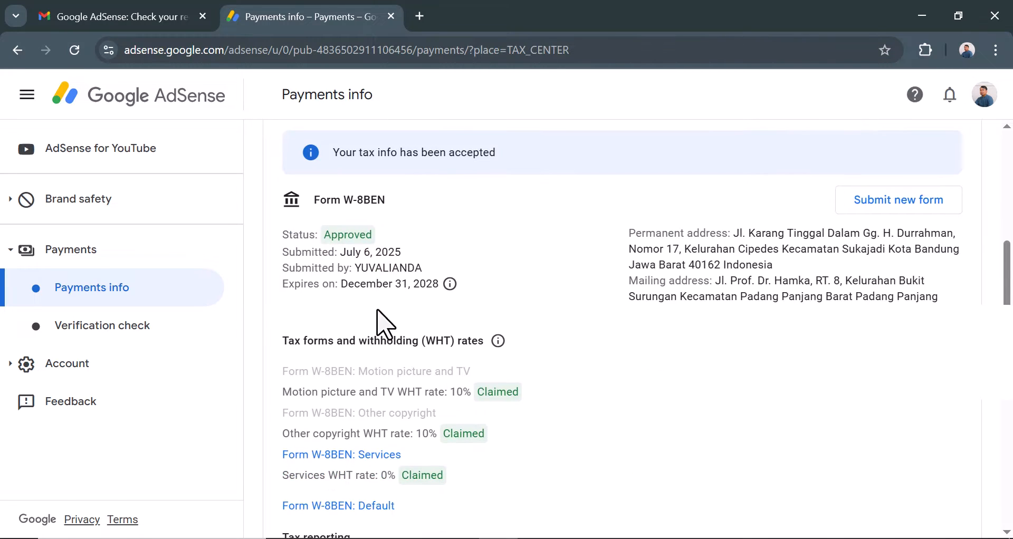
{"action": "scroll", "coordinate": [384, 324], "scroll_direction": "up", "scroll_amount": 1}
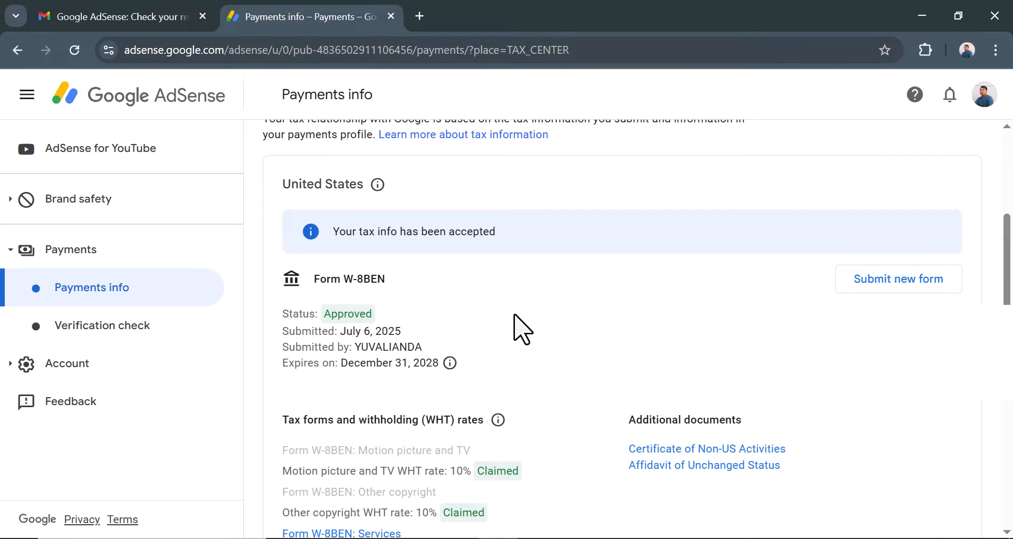